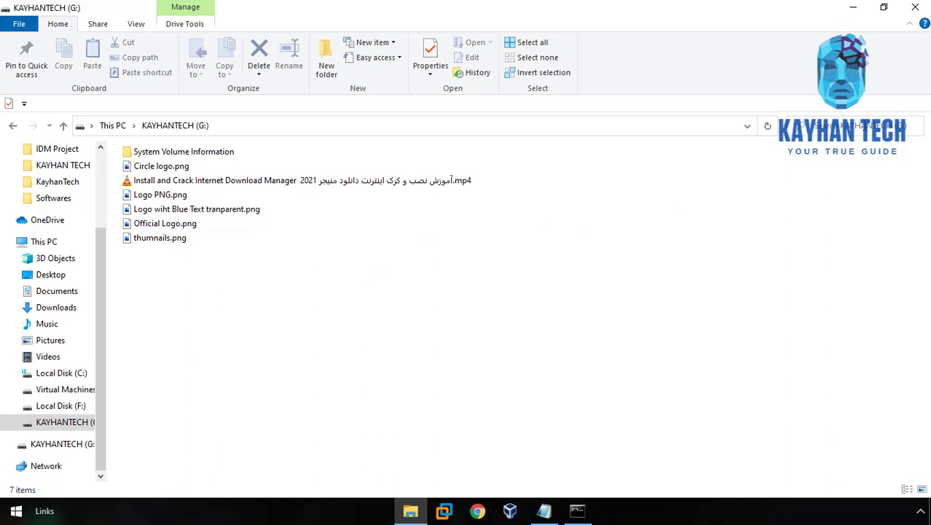
{"action": "left_click", "coordinate": [864, 127]}
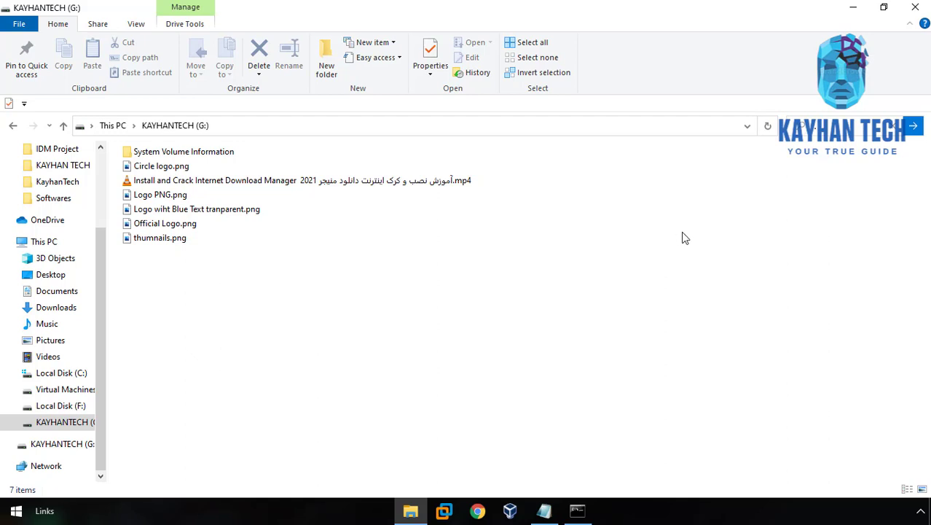
{"action": "left_click", "coordinate": [648, 278]}
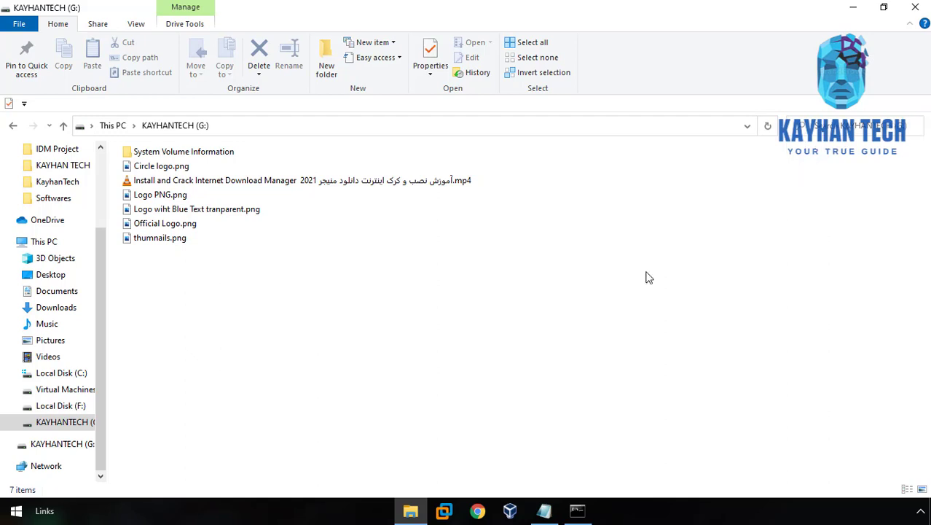
{"action": "left_click", "coordinate": [577, 511]}
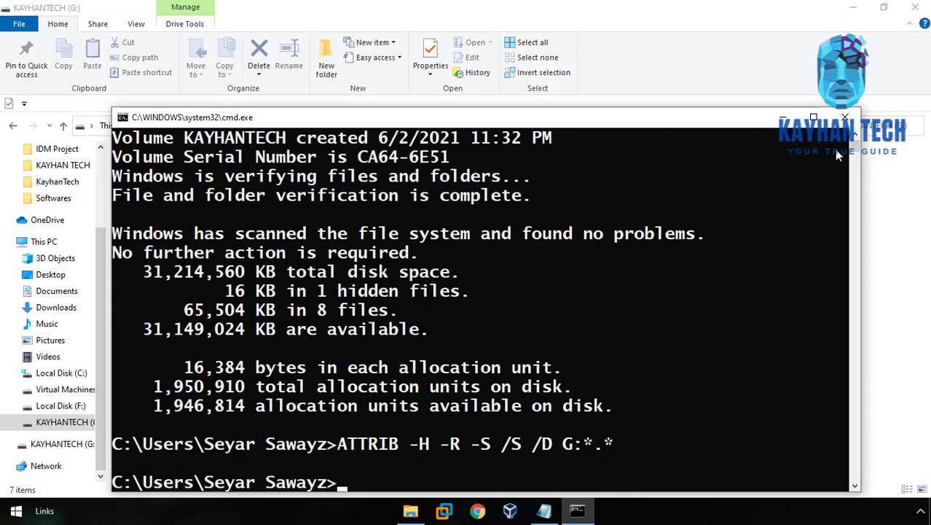
{"action": "left_click", "coordinate": [731, 6]}
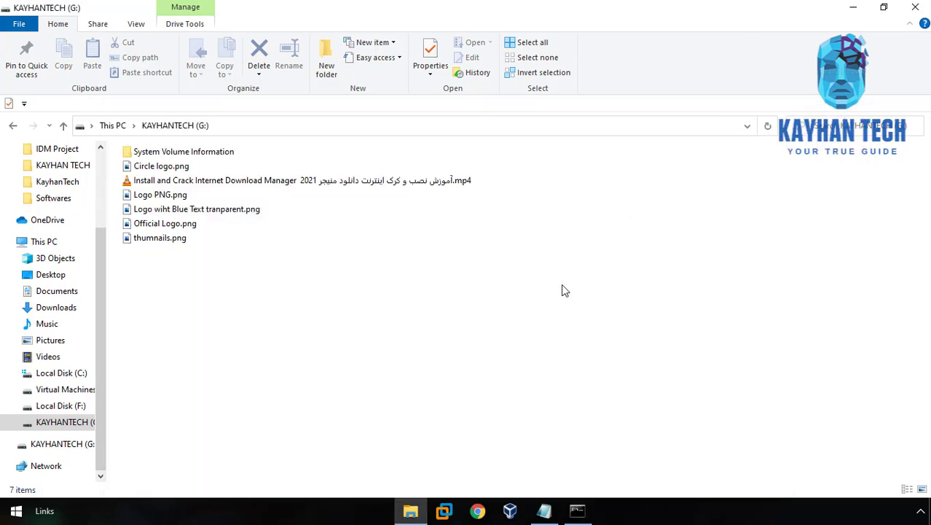
{"action": "left_click", "coordinate": [482, 509]}
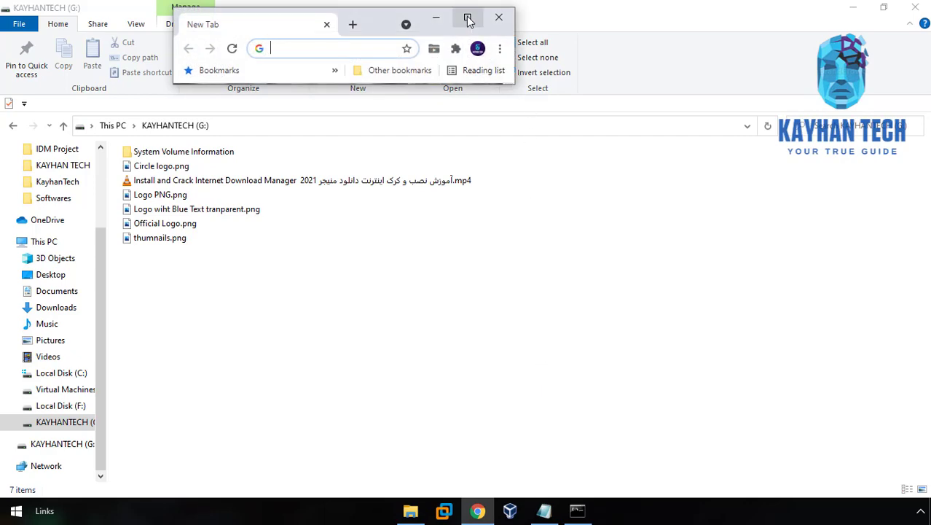
{"action": "left_click", "coordinate": [469, 19]}
{"action": "left_click", "coordinate": [222, 35]}
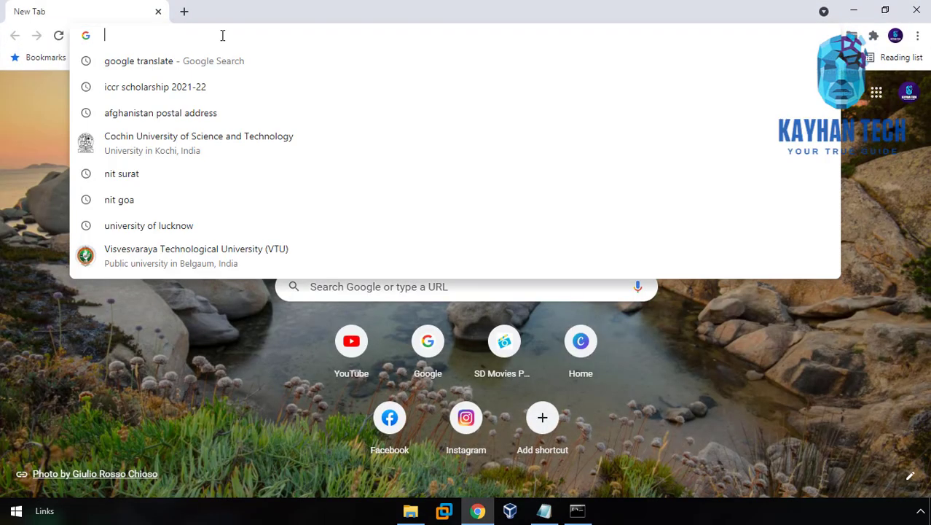
{"action": "type", "text": "https://www.cleverfiles.com/getdiskdrill"}
{"action": "key", "text": "Return"}
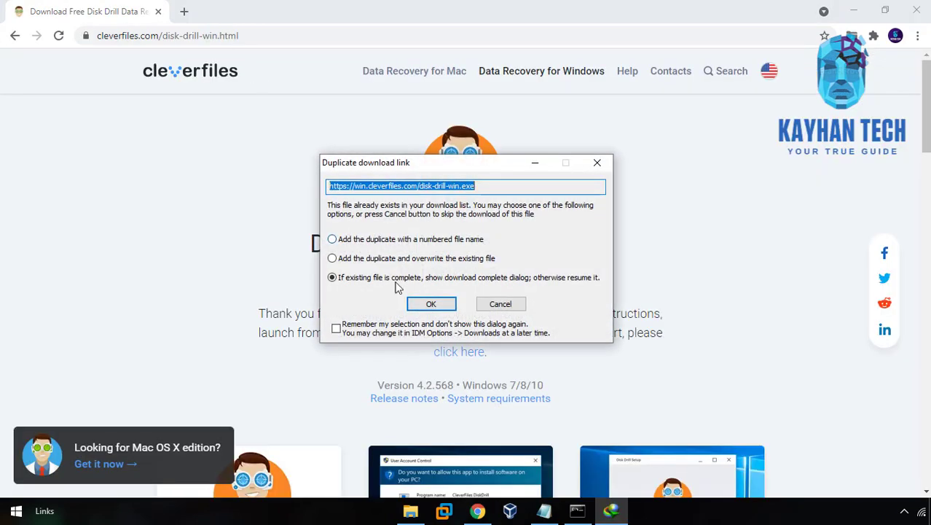
- Reuse the existing disk-drill-win.exe download, install Disk Drill from it and launch the program
{"action": "left_click", "coordinate": [431, 306]}
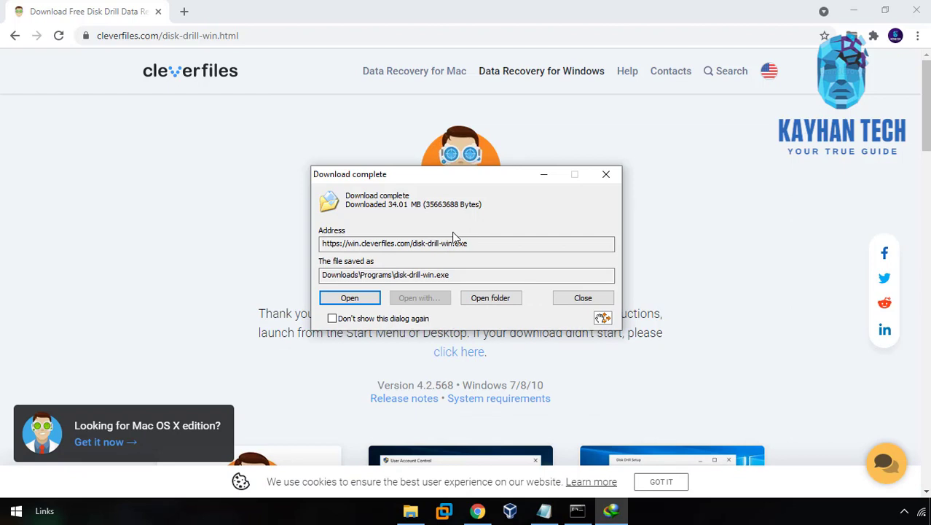
{"action": "left_click", "coordinate": [347, 299]}
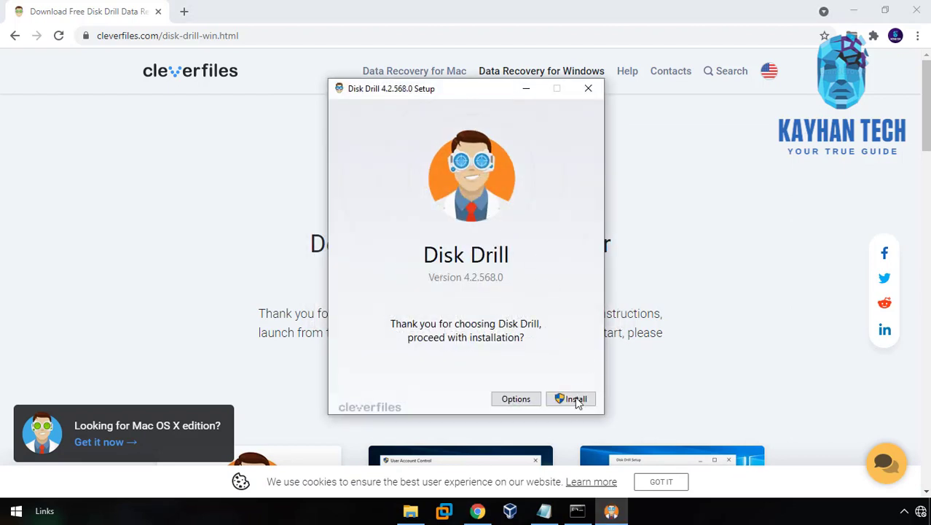
{"action": "left_click", "coordinate": [576, 401]}
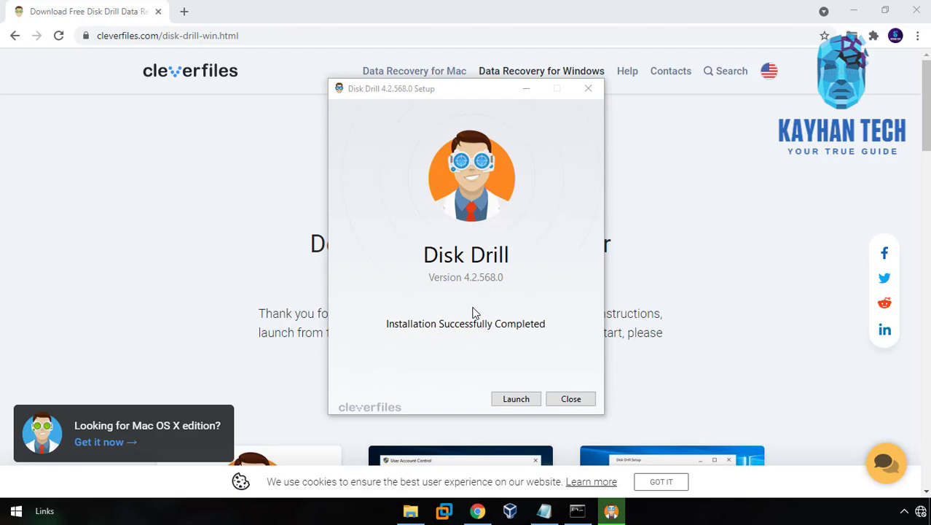
{"action": "left_click", "coordinate": [510, 402]}
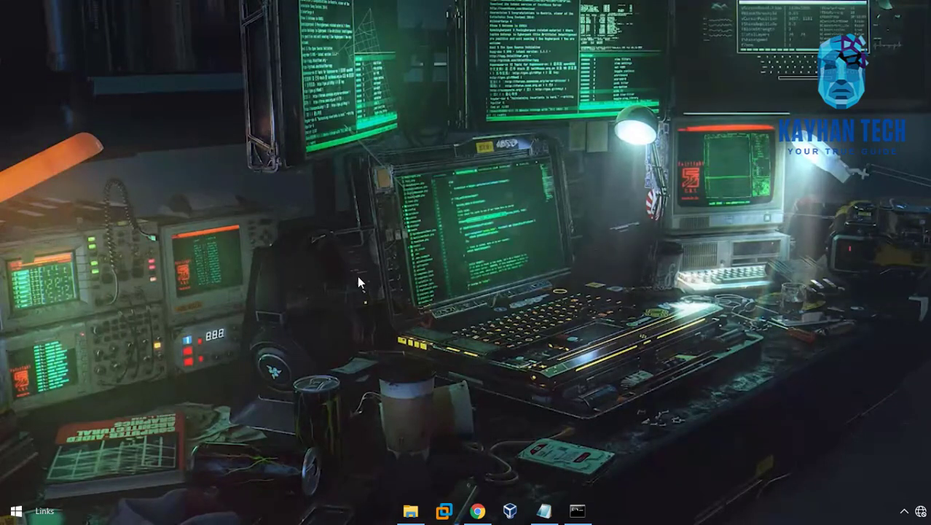
- Open a File Explorer window, view the files on the KAYHANTECH (G:) drive and return to This PC
{"action": "key", "text": "super+e"}
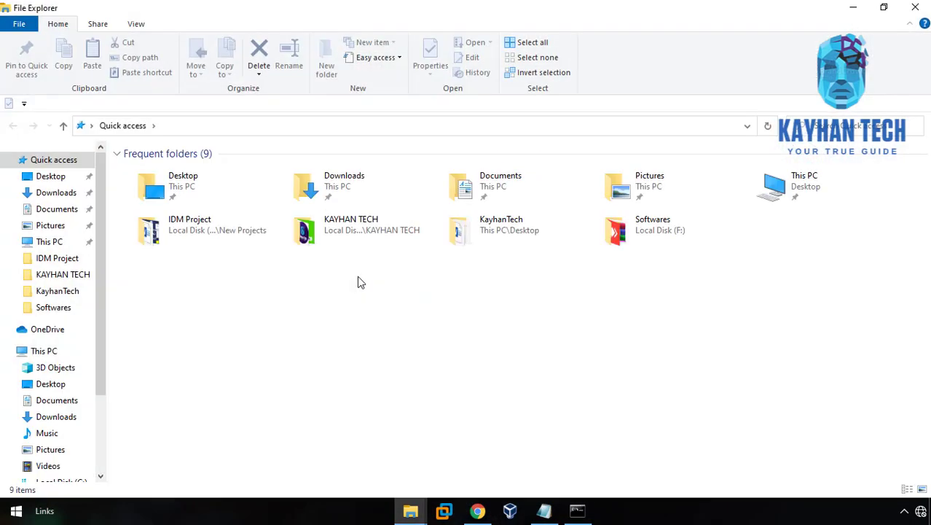
{"action": "left_click", "coordinate": [58, 352]}
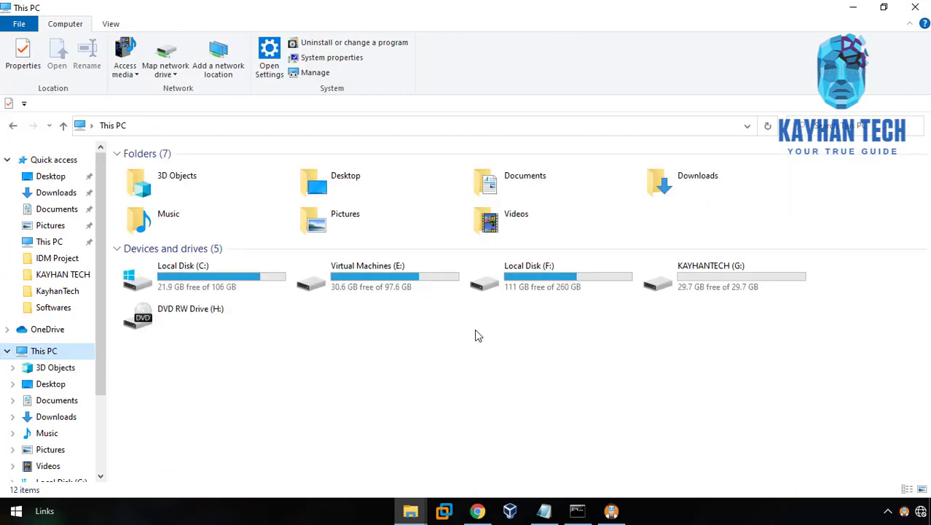
{"action": "double_click", "coordinate": [710, 286]}
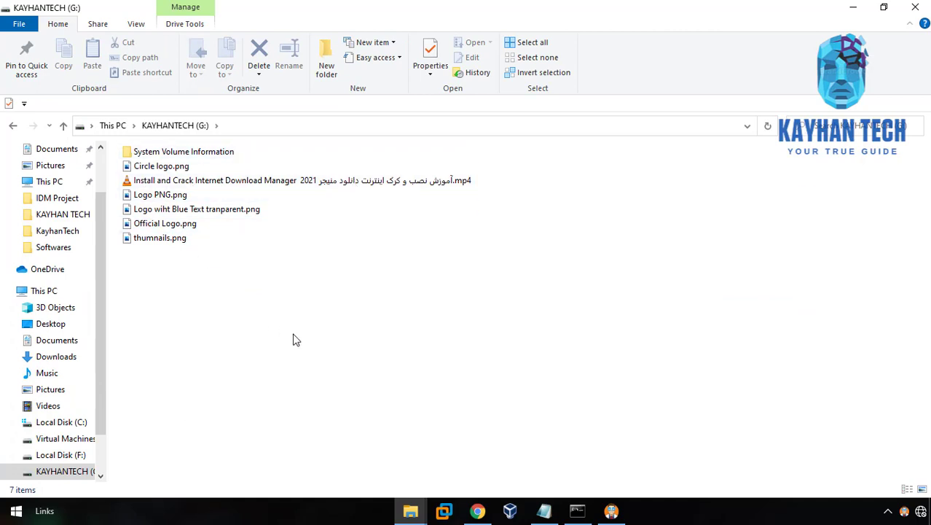
{"action": "key", "text": "BackSpace"}
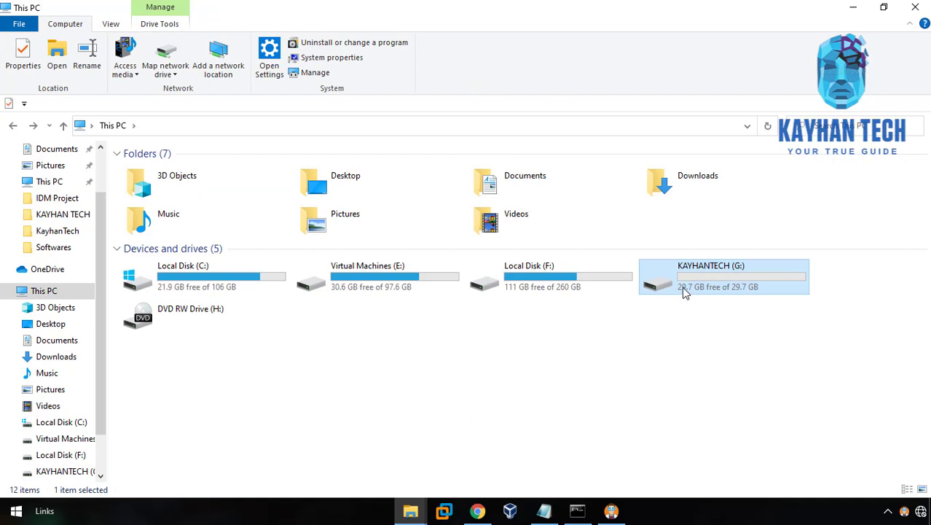
- Quick-format the KAYHANTECH (G:) drive as FAT32 with 16 kilobytes allocation units, and open the drive to check its contents
{"action": "right_click", "coordinate": [684, 289]}
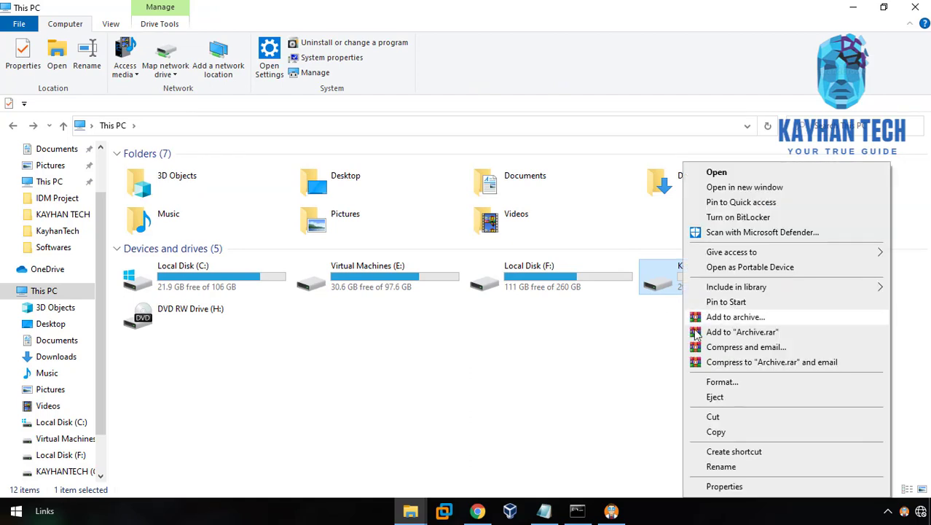
{"action": "left_click", "coordinate": [721, 381]}
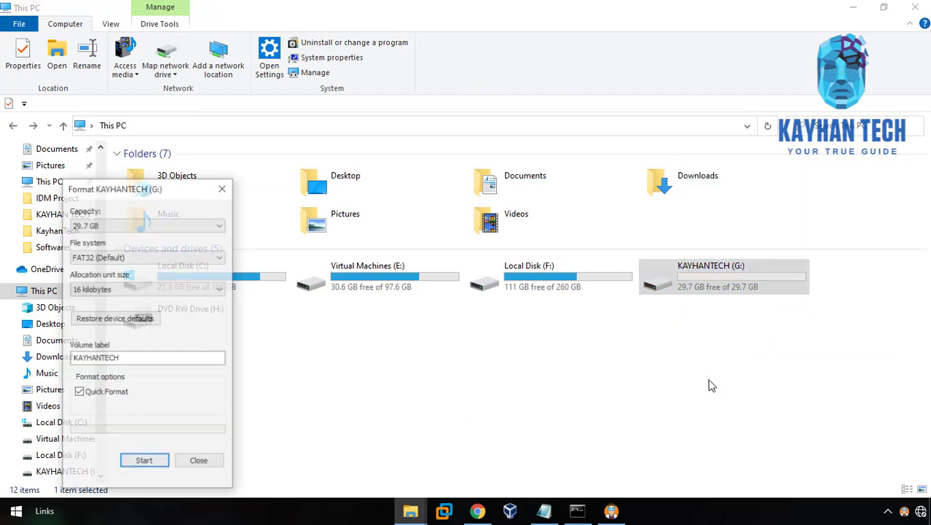
{"action": "left_click", "coordinate": [145, 467]}
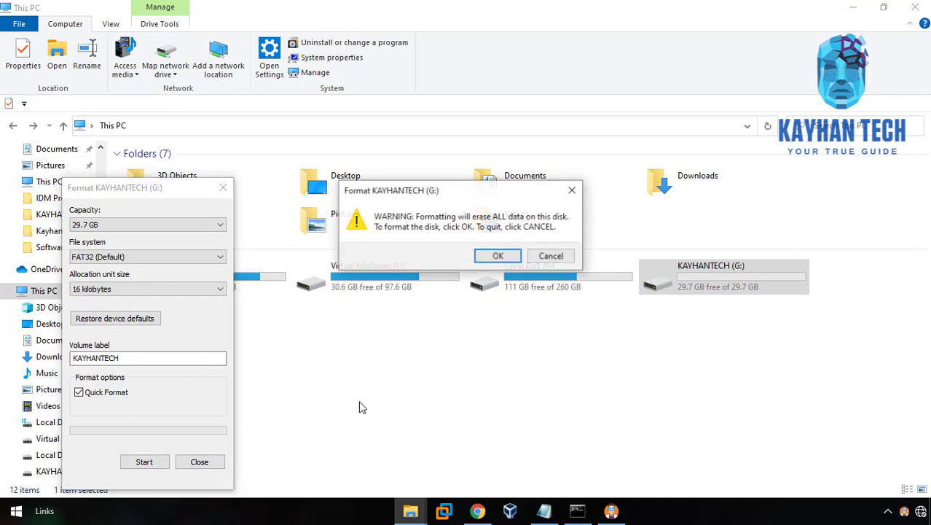
{"action": "left_click", "coordinate": [498, 256]}
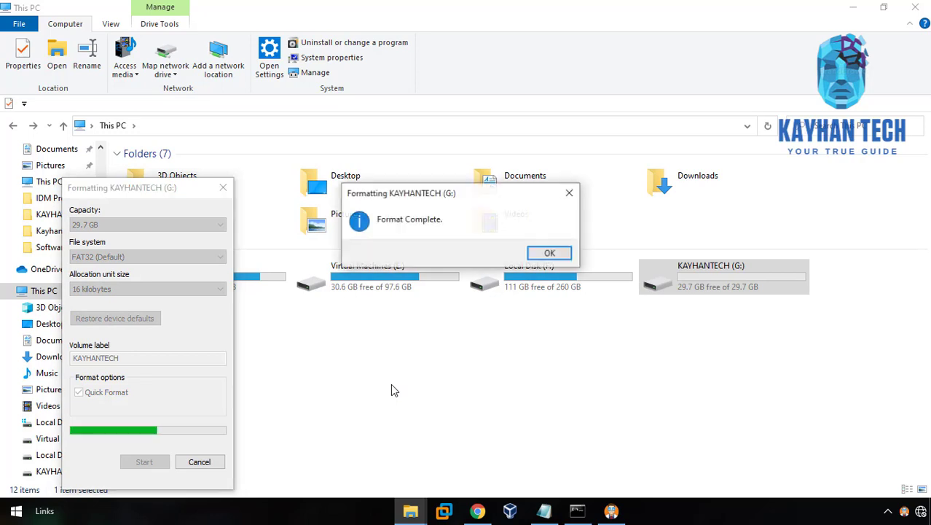
{"action": "left_click", "coordinate": [538, 253]}
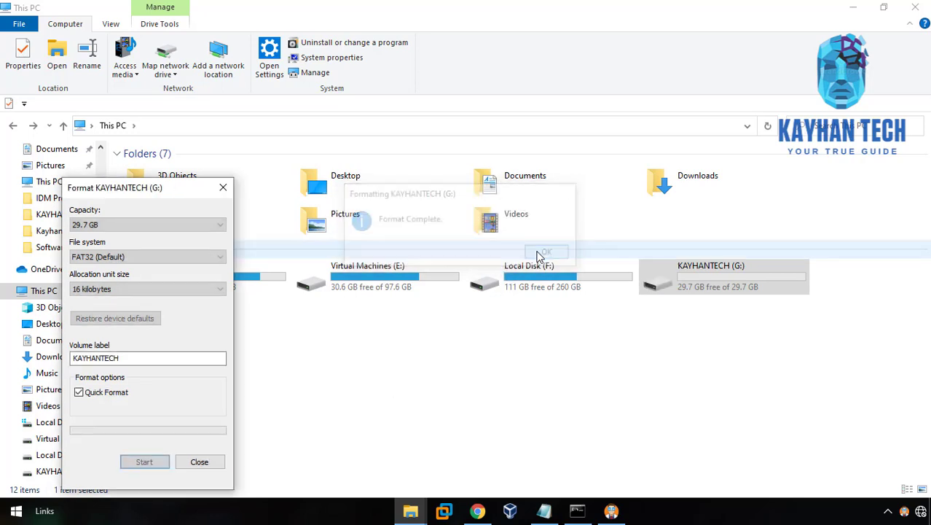
{"action": "left_click", "coordinate": [196, 461]}
{"action": "double_click", "coordinate": [714, 286]}
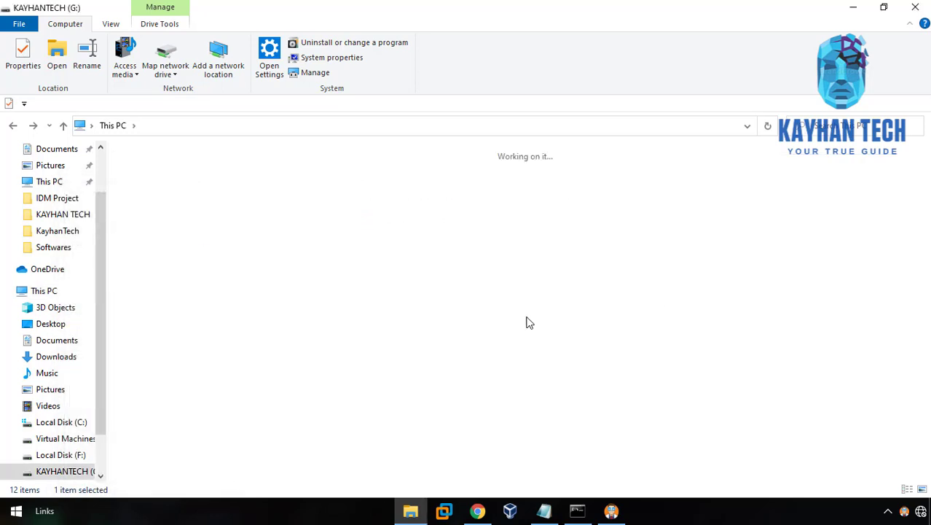
{"action": "key", "text": "BackSpace"}
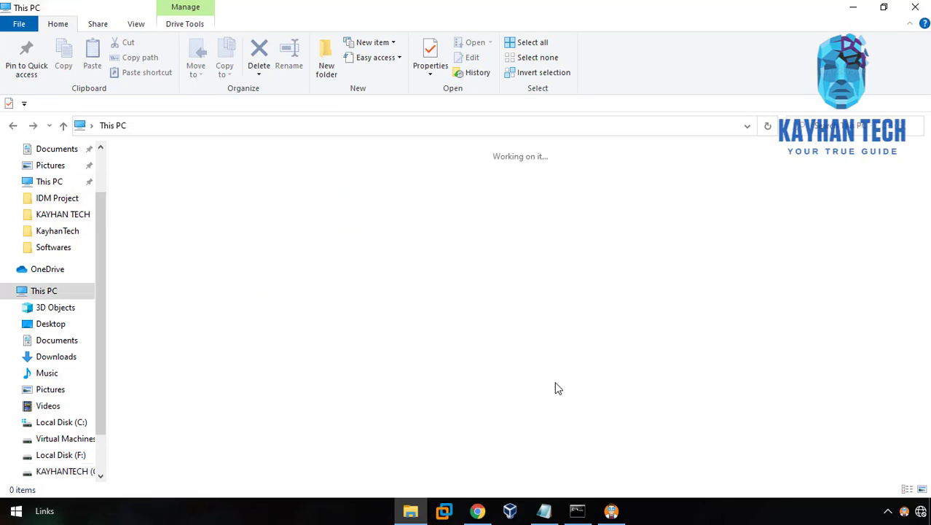
- Switch to Disk Drill and search the SMI USB DISK USB Device for lost data using all recovery methods
{"action": "left_click", "coordinate": [611, 510]}
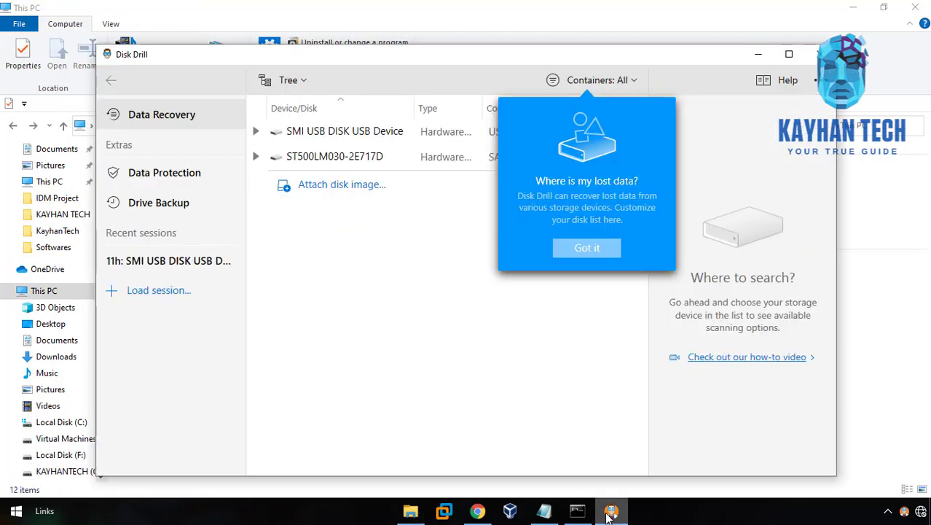
{"action": "left_click", "coordinate": [587, 249]}
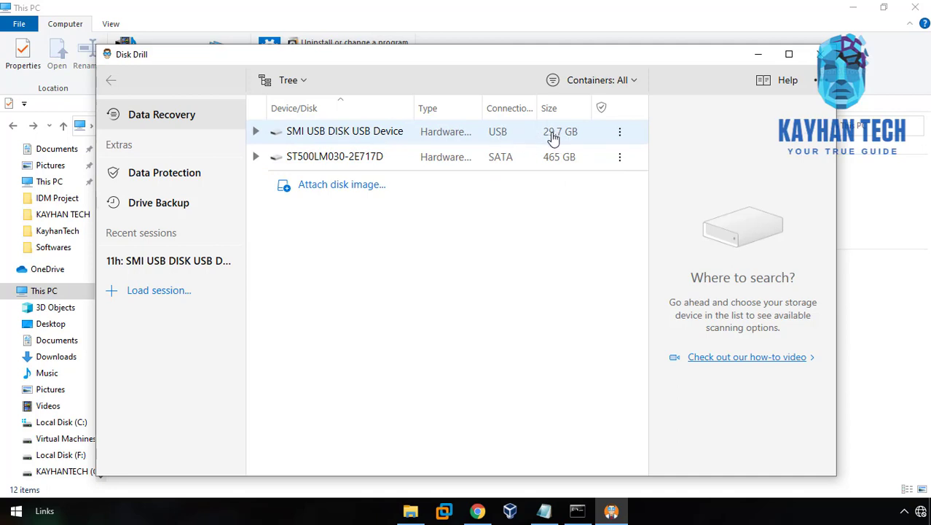
{"action": "left_click", "coordinate": [364, 132]}
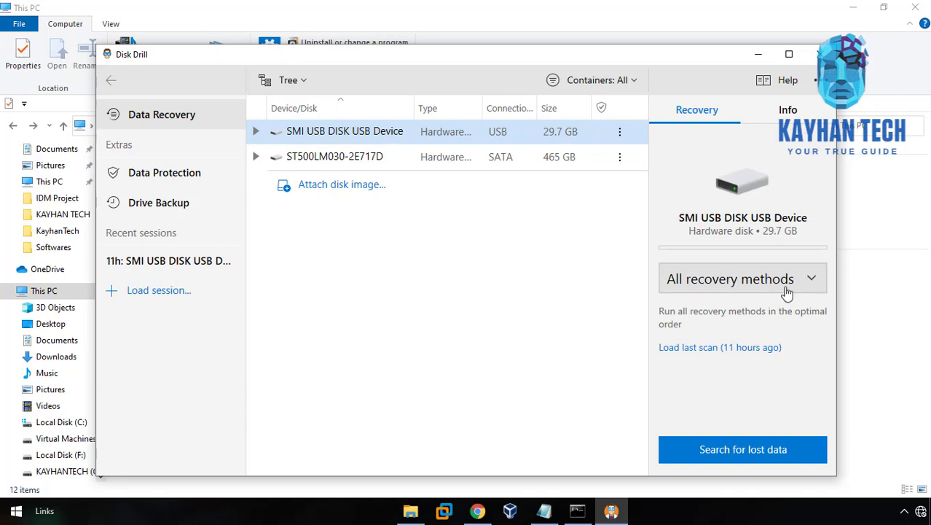
{"action": "left_click", "coordinate": [761, 451]}
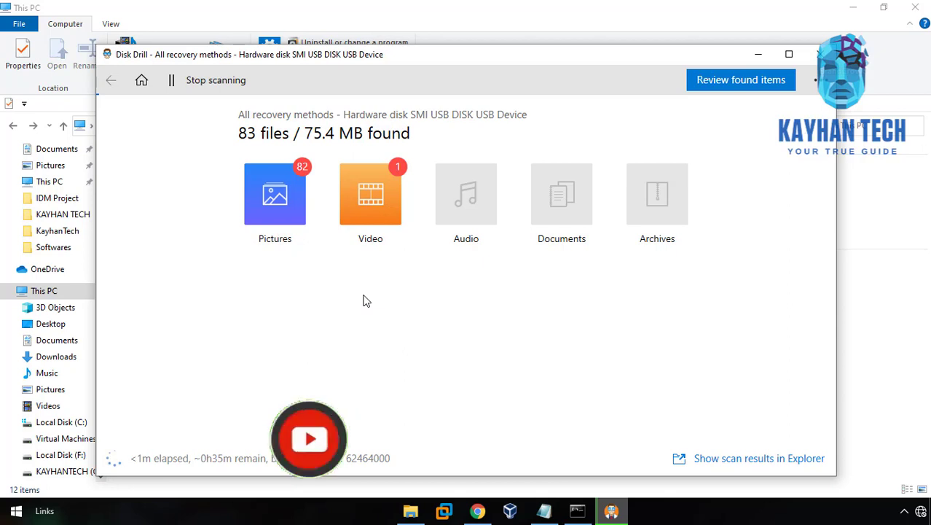
- Show the found videos and expand the Reconstructed labeled group down to the contents of its mp4 folder
{"action": "left_click", "coordinate": [372, 207]}
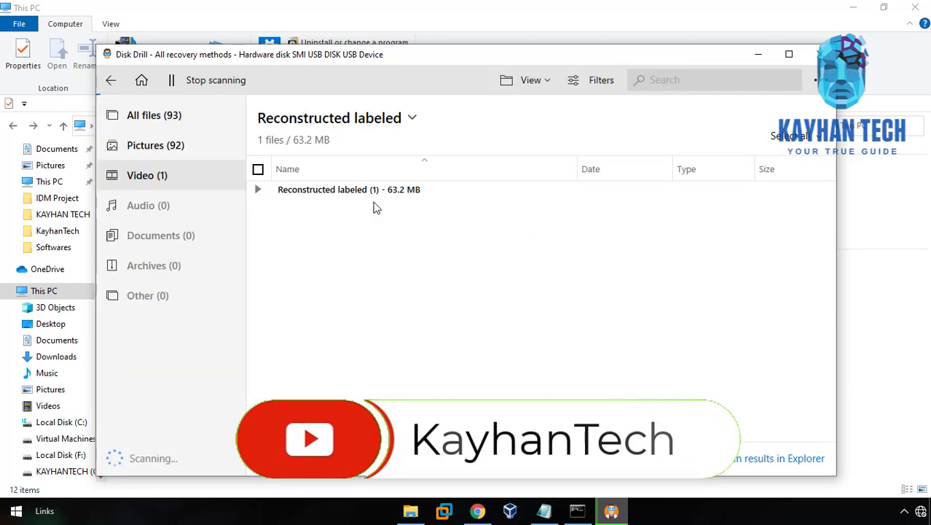
{"action": "left_click", "coordinate": [327, 191]}
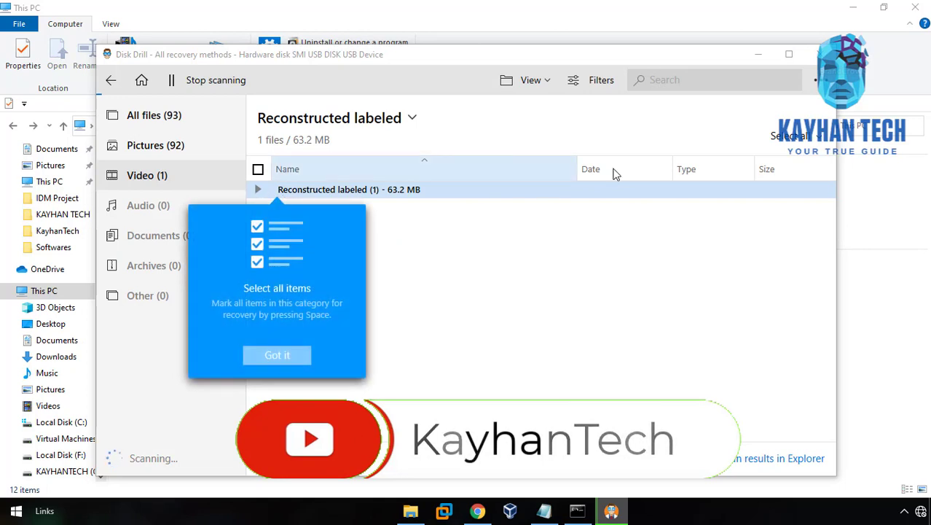
{"action": "mouse_move", "coordinate": [553, 191]}
{"action": "left_click", "coordinate": [552, 191]}
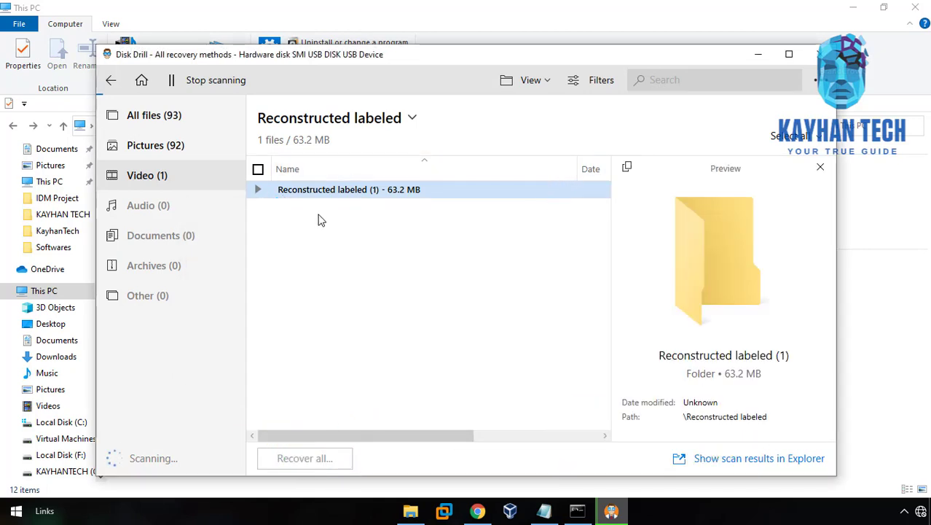
{"action": "left_click", "coordinate": [258, 190]}
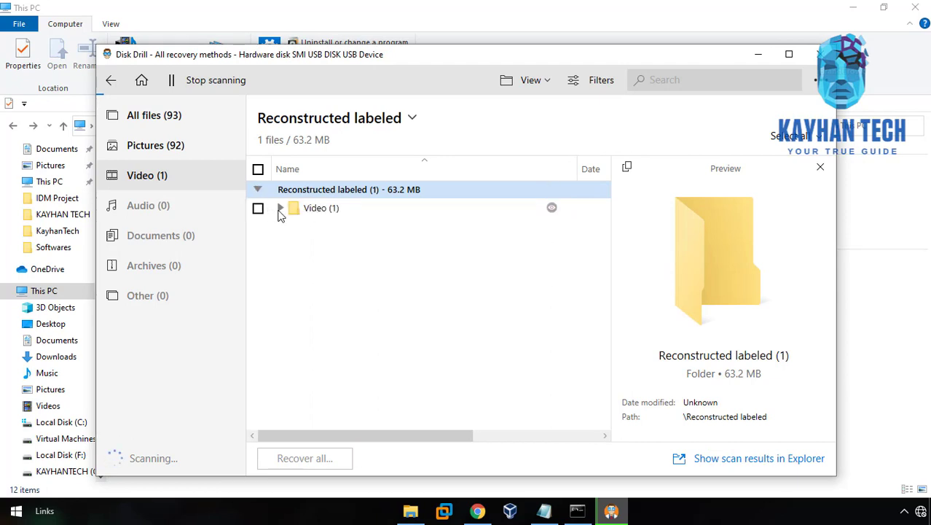
{"action": "left_click", "coordinate": [281, 208]}
{"action": "left_click", "coordinate": [289, 227]}
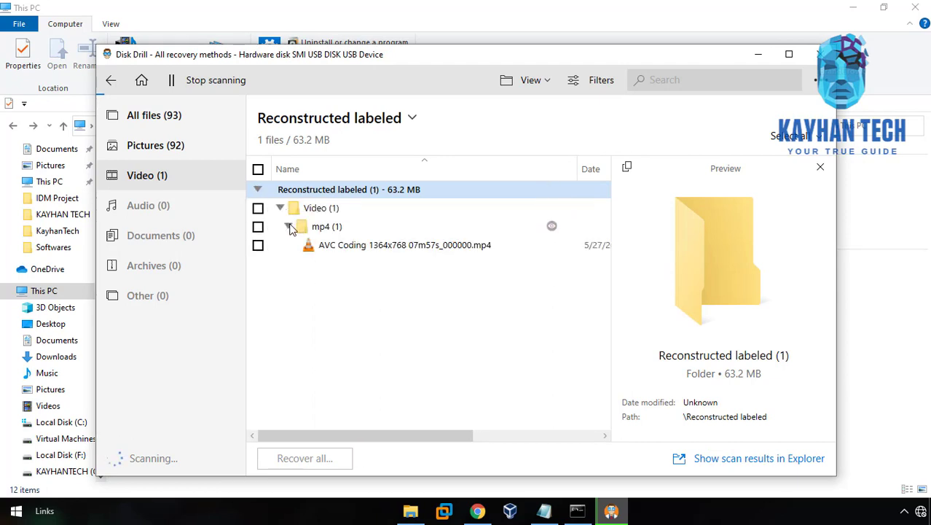
- Preview the found video AVC Coding 1364x768 07m57s_000000.mp4 and play it in the preview
{"action": "left_click", "coordinate": [330, 246]}
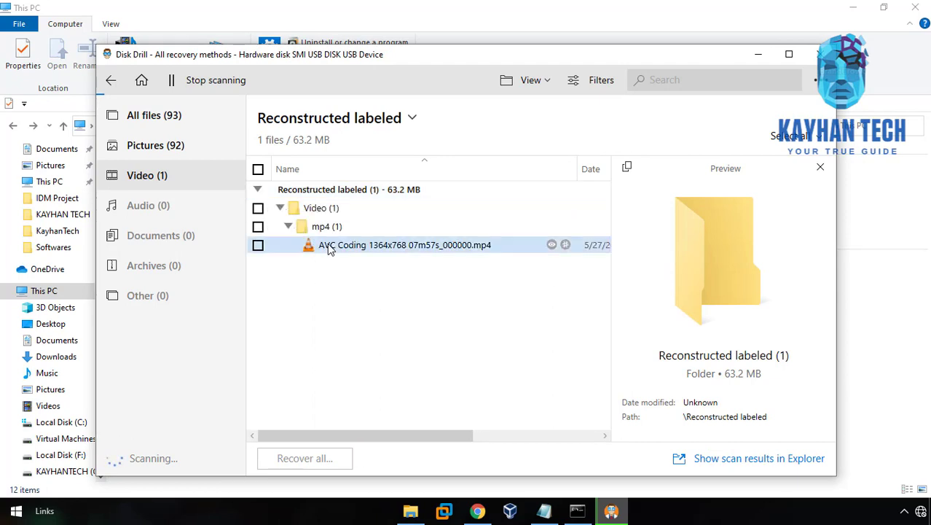
{"action": "left_click", "coordinate": [553, 245]}
{"action": "left_click", "coordinate": [552, 246]}
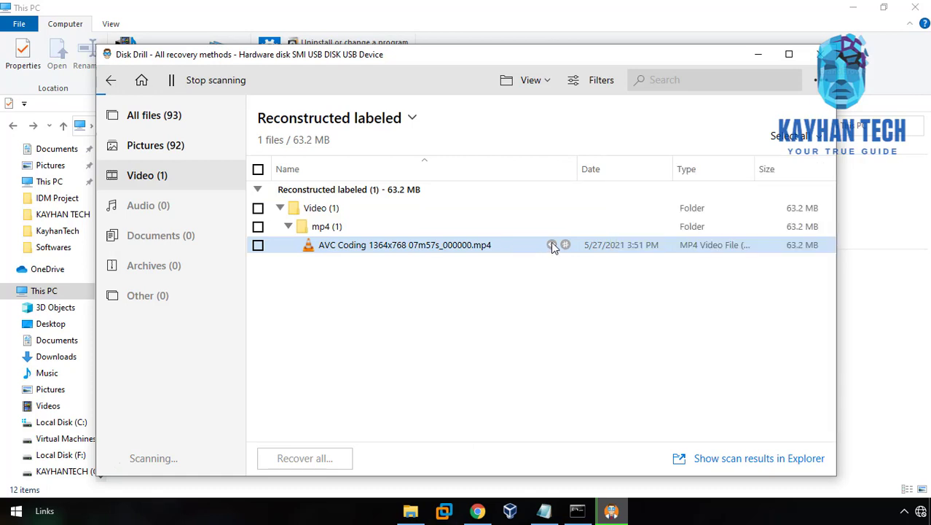
{"action": "left_click", "coordinate": [552, 246]}
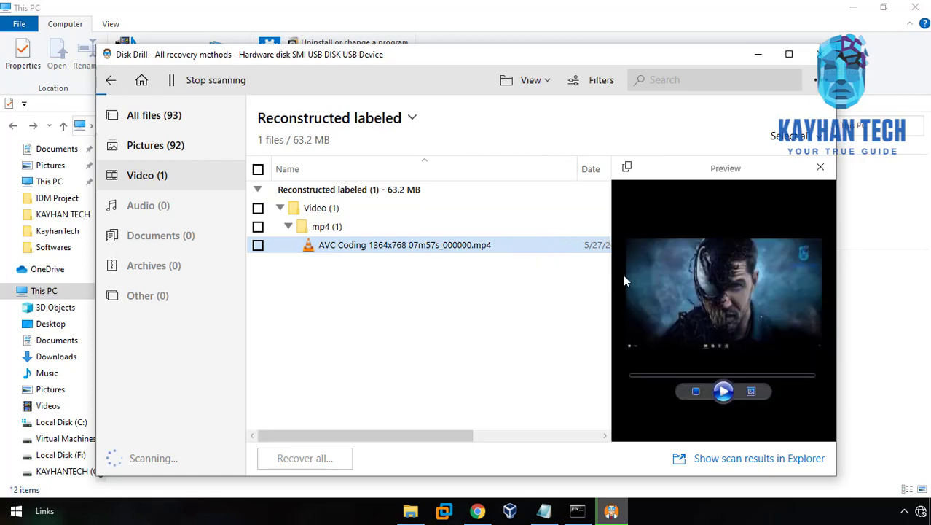
{"action": "left_click", "coordinate": [696, 391]}
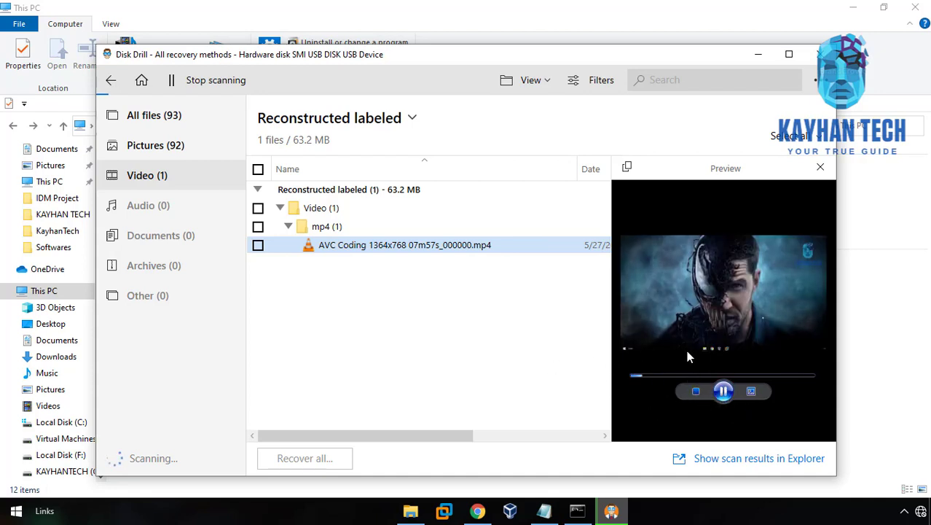
- Skip ahead in the previewed video and pause its playback
{"action": "left_click", "coordinate": [669, 376]}
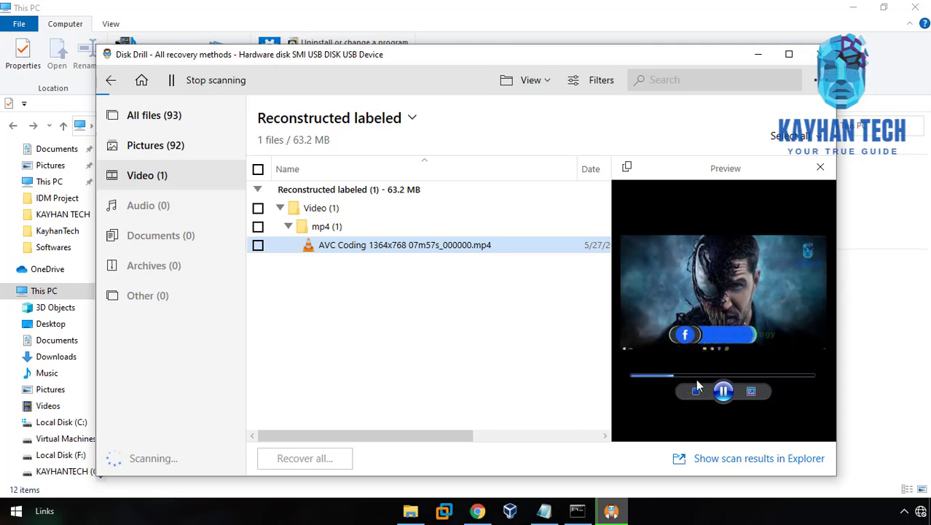
{"action": "left_click", "coordinate": [725, 392]}
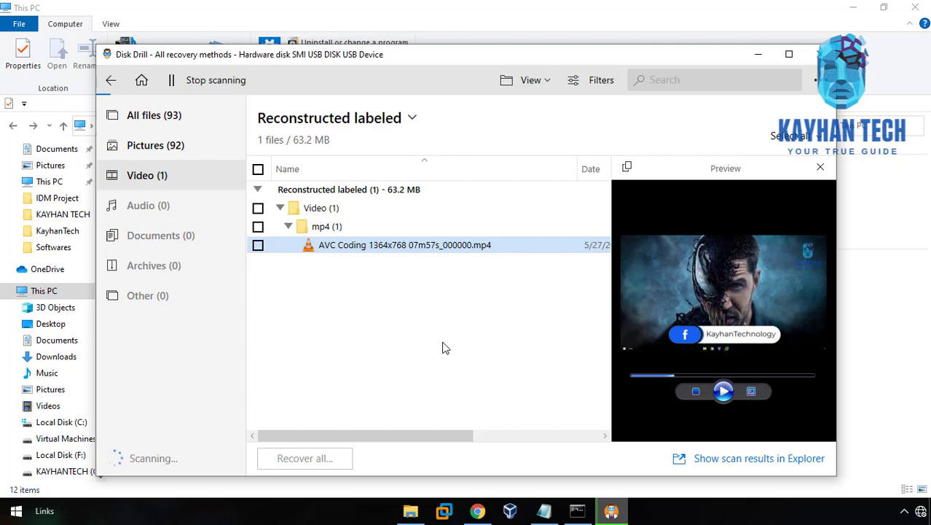
- Show the found pictures, expand the Pictures folder down to its png folder, and preview several of the png files
{"action": "left_click", "coordinate": [161, 144]}
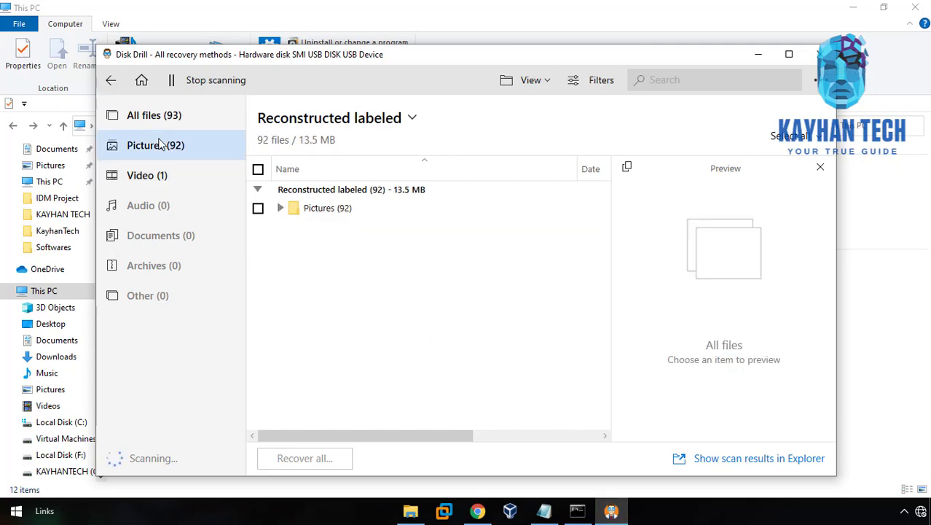
{"action": "left_click", "coordinate": [281, 207]}
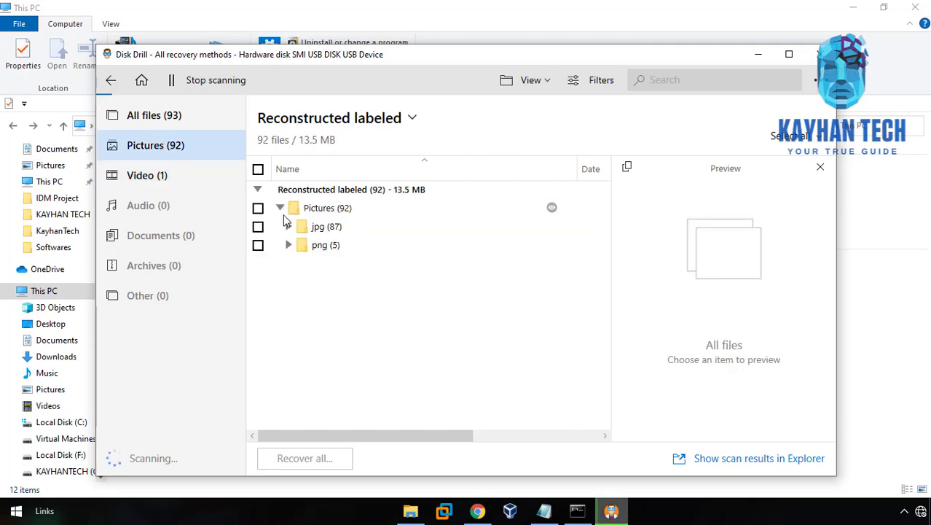
{"action": "left_click", "coordinate": [288, 246]}
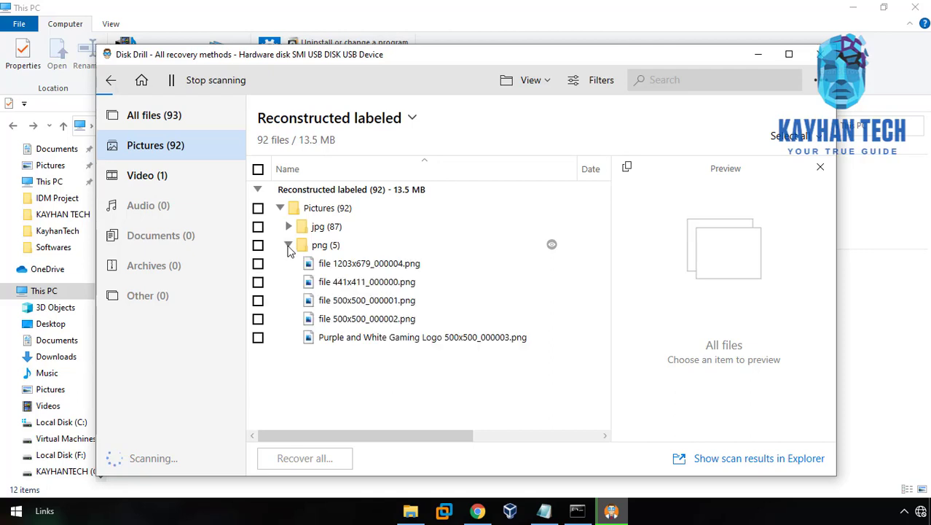
{"action": "left_click", "coordinate": [339, 299]}
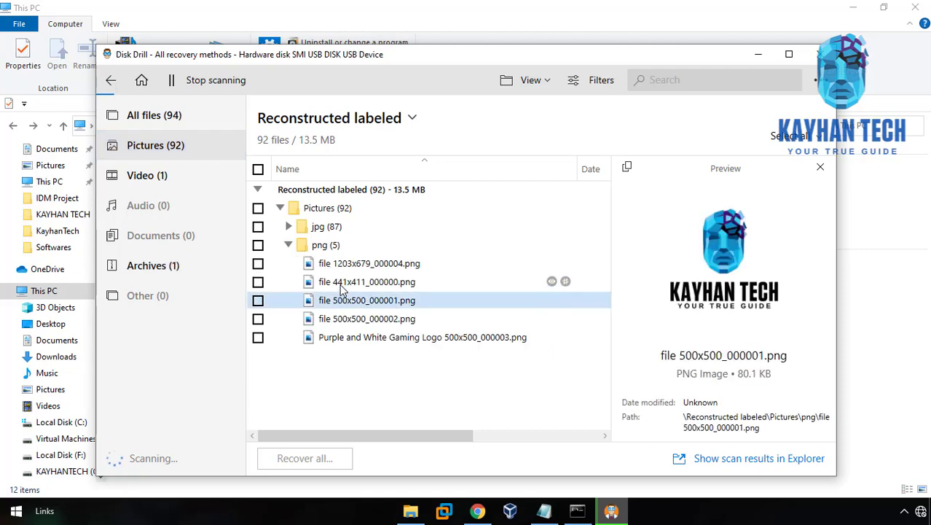
{"action": "left_click", "coordinate": [342, 283]}
{"action": "left_click", "coordinate": [341, 266]}
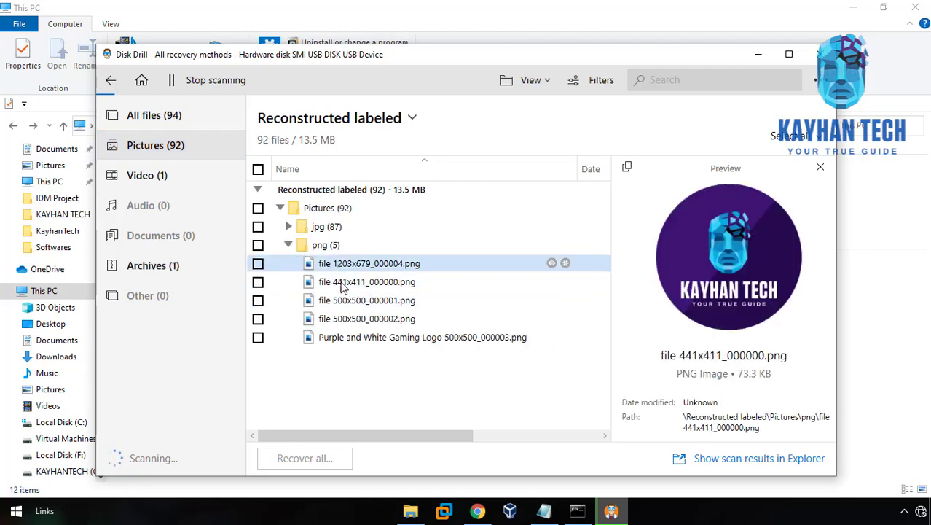
{"action": "left_click", "coordinate": [345, 322]}
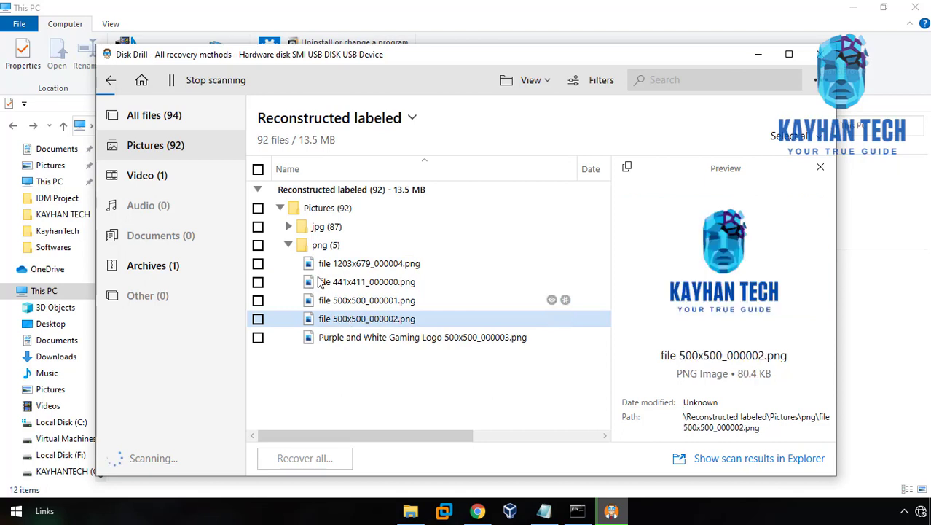
- Check the contents of the jpg folder, and collapse the whole Pictures folder
{"action": "left_click", "coordinate": [289, 226]}
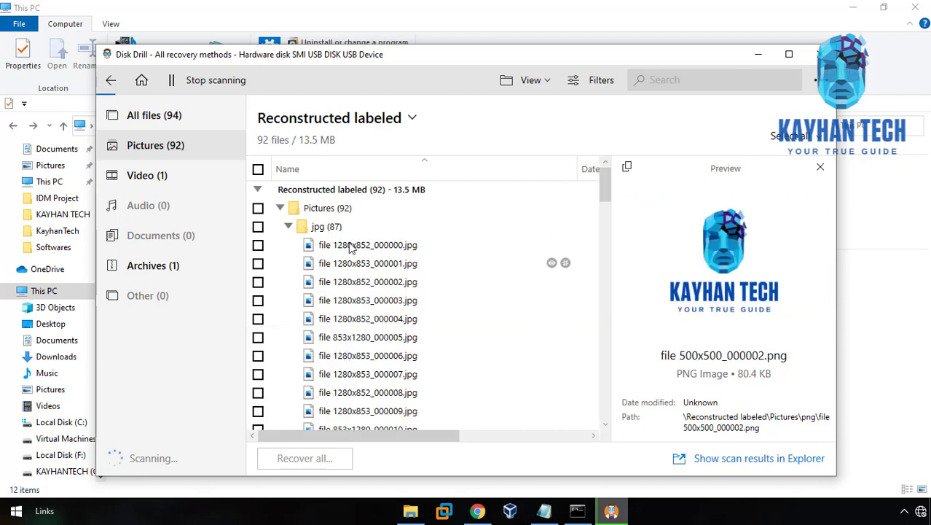
{"action": "left_click", "coordinate": [289, 227]}
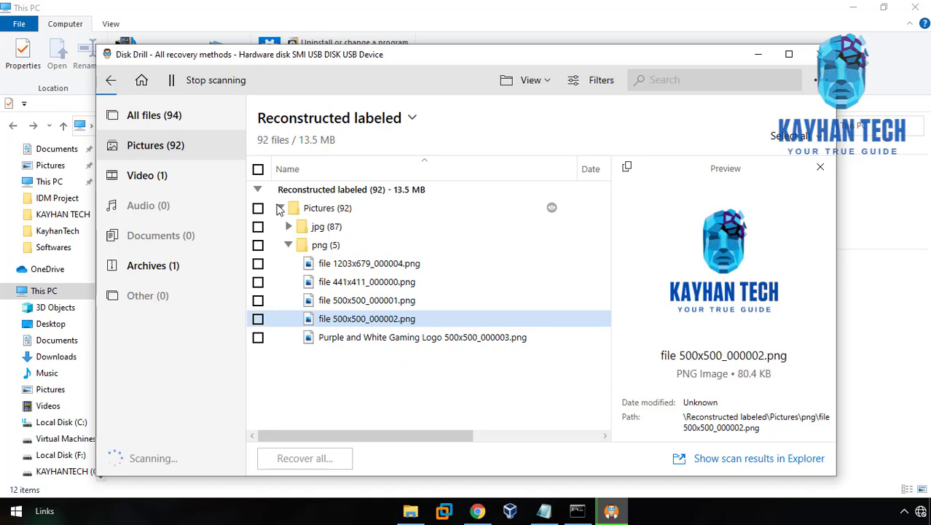
{"action": "left_click", "coordinate": [280, 208]}
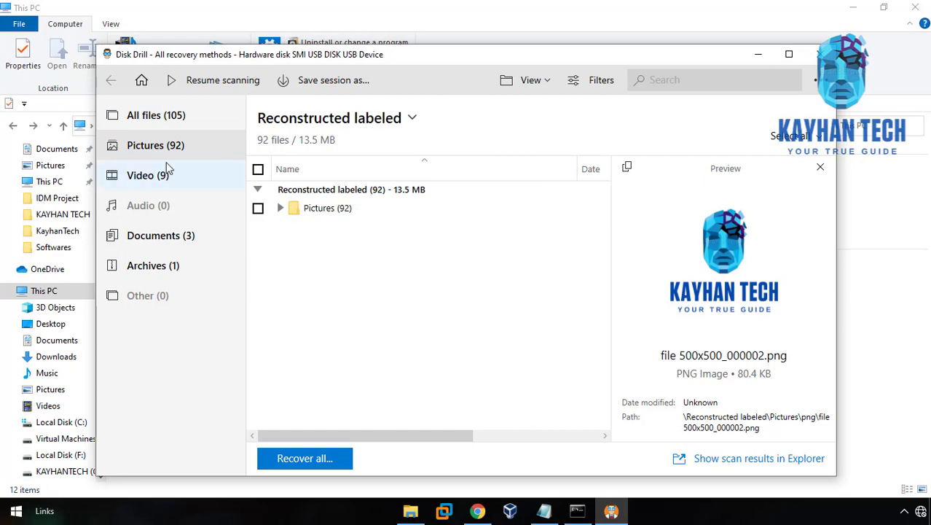
- Review the list of all found files, and mark the entire found Pictures folder for recovery
{"action": "left_click", "coordinate": [164, 115]}
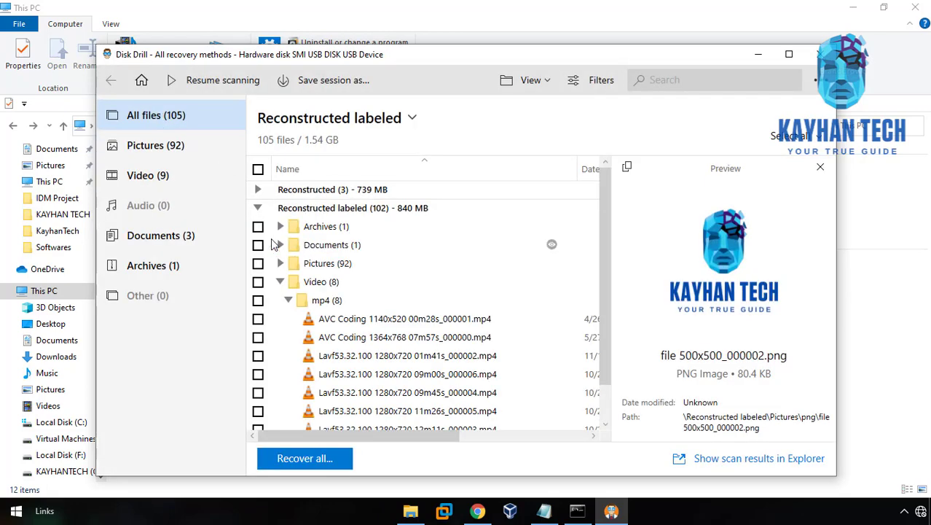
{"action": "left_click", "coordinate": [288, 300]}
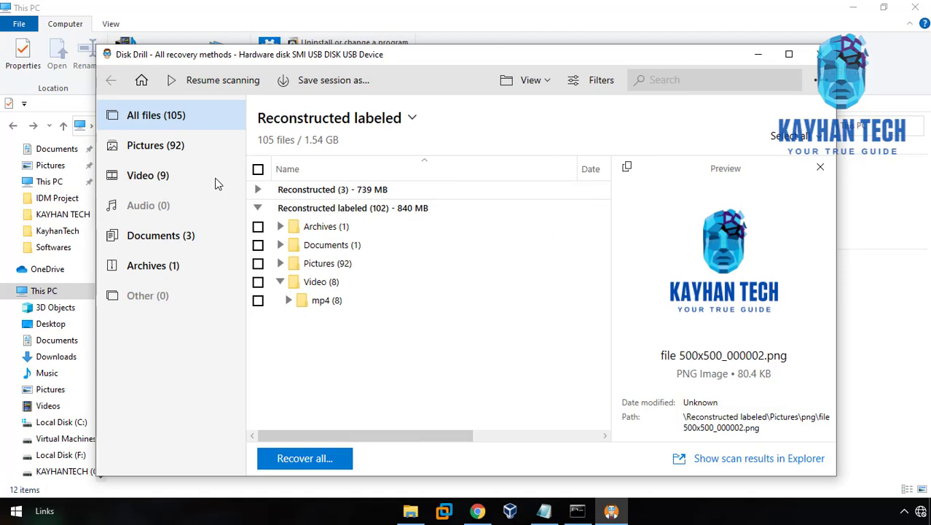
{"action": "left_click", "coordinate": [169, 152]}
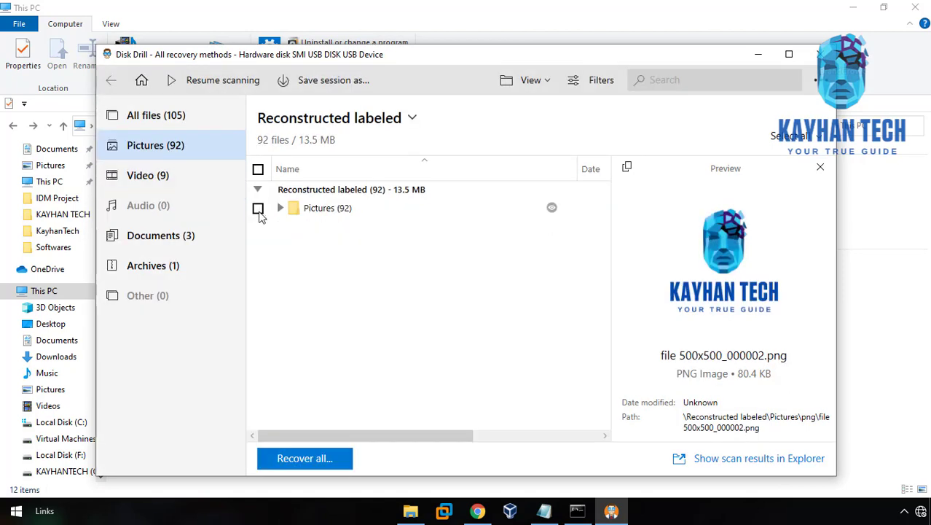
{"action": "left_click", "coordinate": [258, 209]}
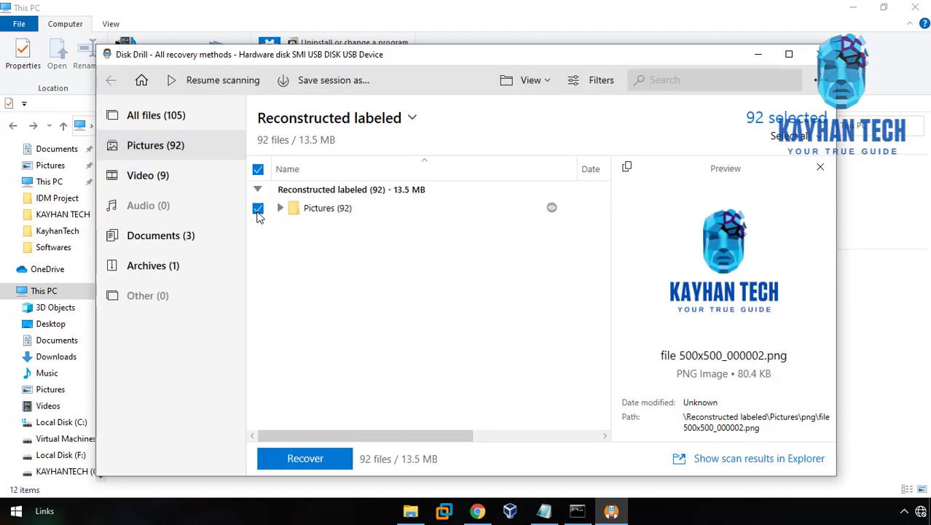
{"action": "left_click", "coordinate": [306, 459]}
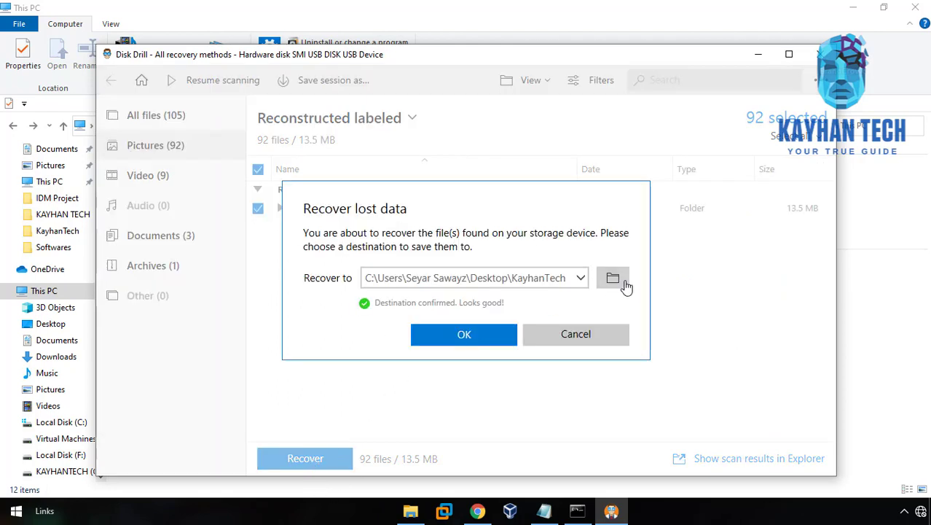
- Create a destination folder named recover inside Desktop > KayhanTech and recover the selected pictures into it
{"action": "left_click", "coordinate": [618, 283]}
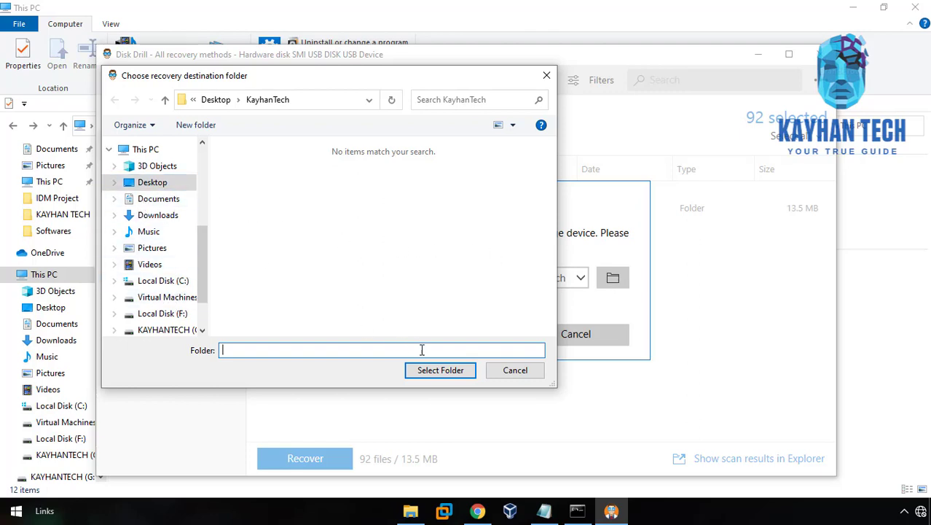
{"action": "left_click", "coordinate": [191, 125]}
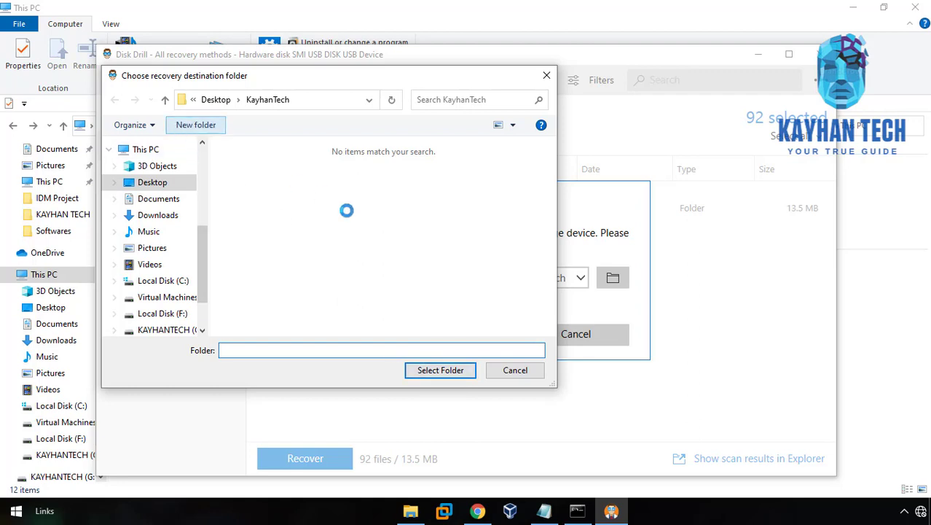
{"action": "type", "text": "recover"}
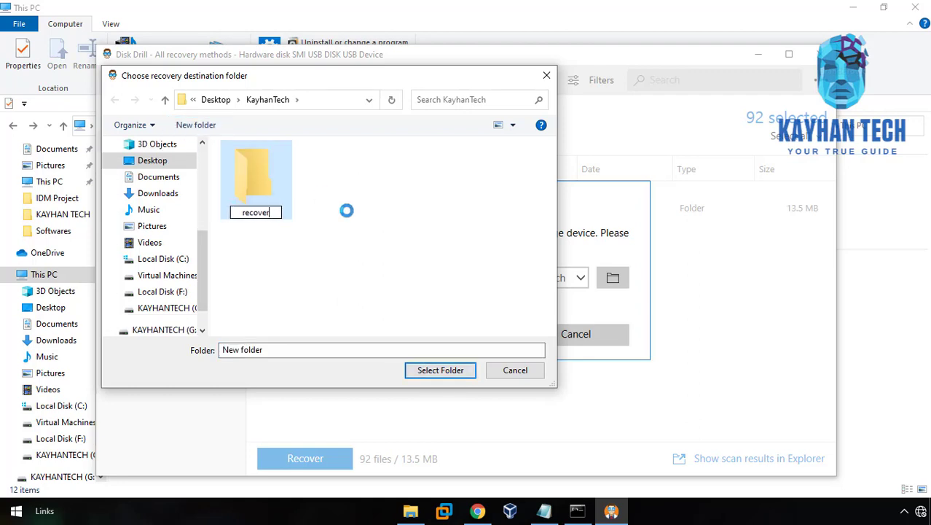
{"action": "key", "text": "Return"}
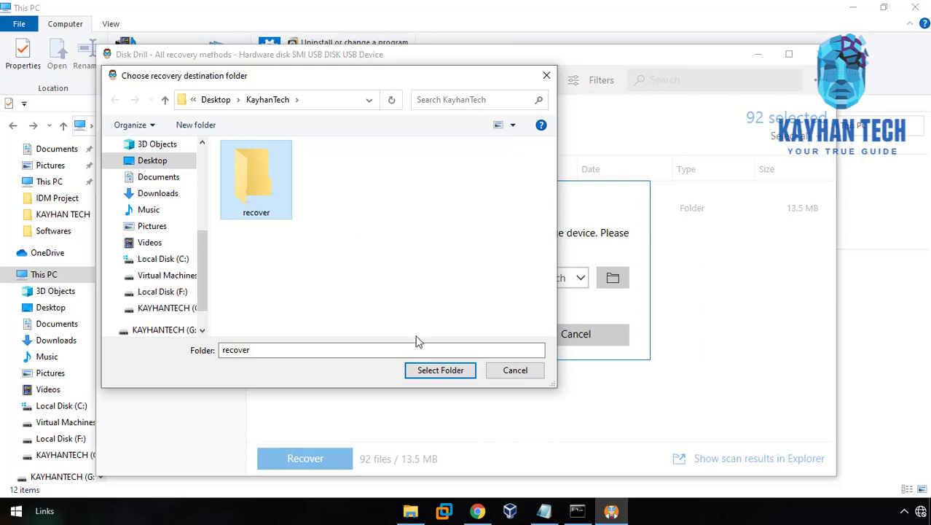
{"action": "left_click", "coordinate": [427, 370]}
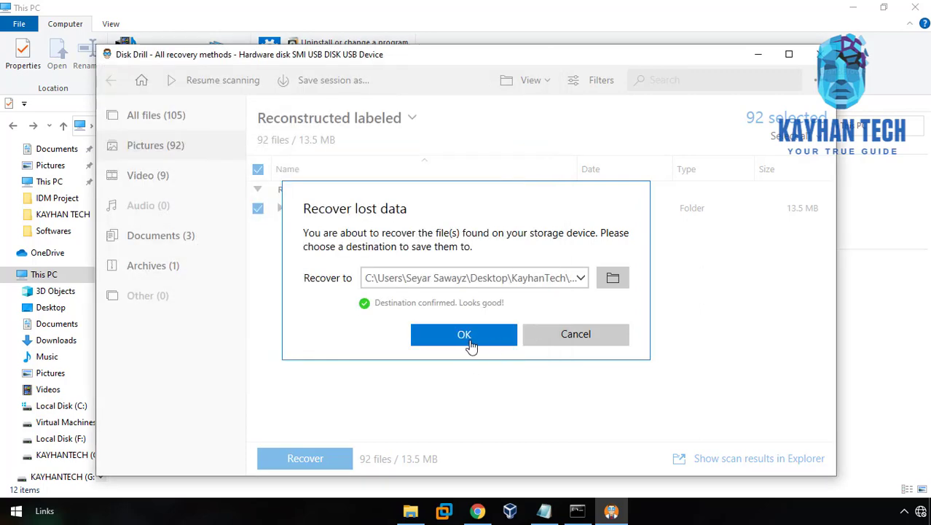
{"action": "left_click", "coordinate": [454, 336]}
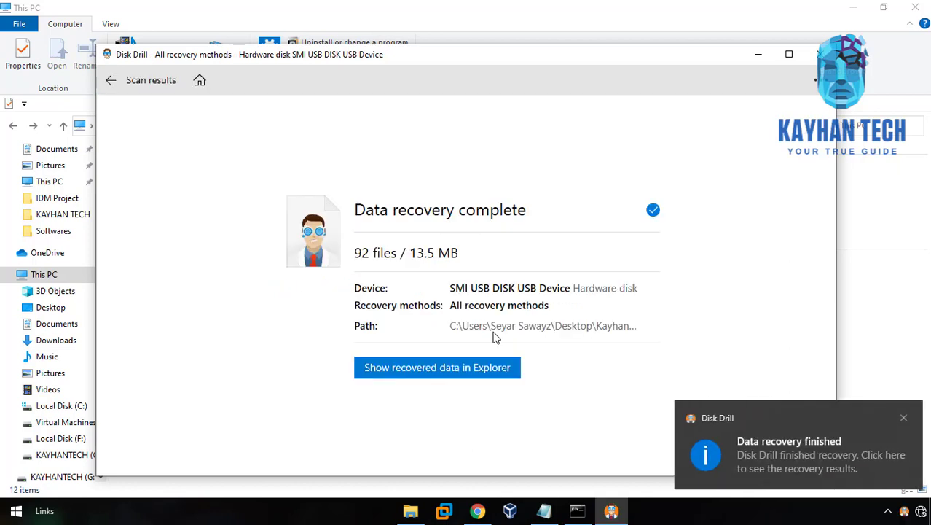
- Inspect the recovered images in Reconstructed labeled > Pictures > png in File Explorer, and close that window and Disk Drill
{"action": "left_click", "coordinate": [428, 369]}
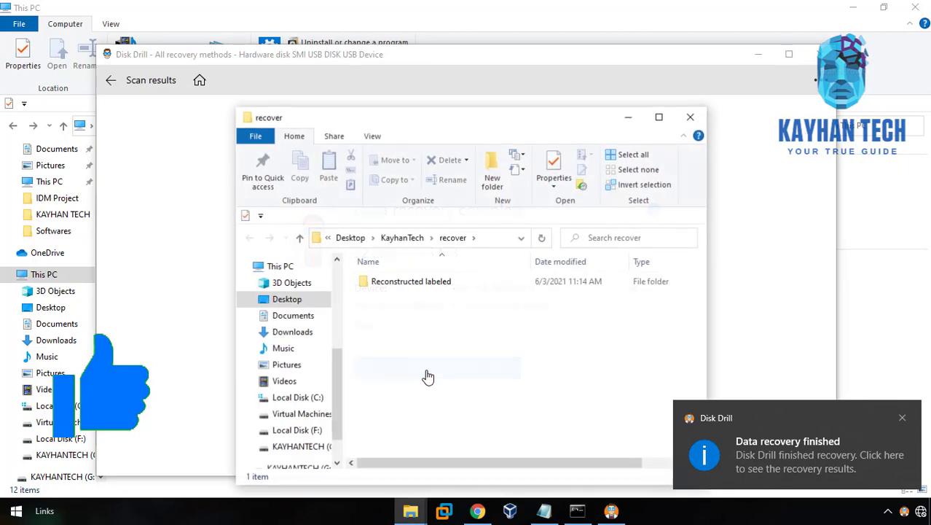
{"action": "double_click", "coordinate": [398, 283]}
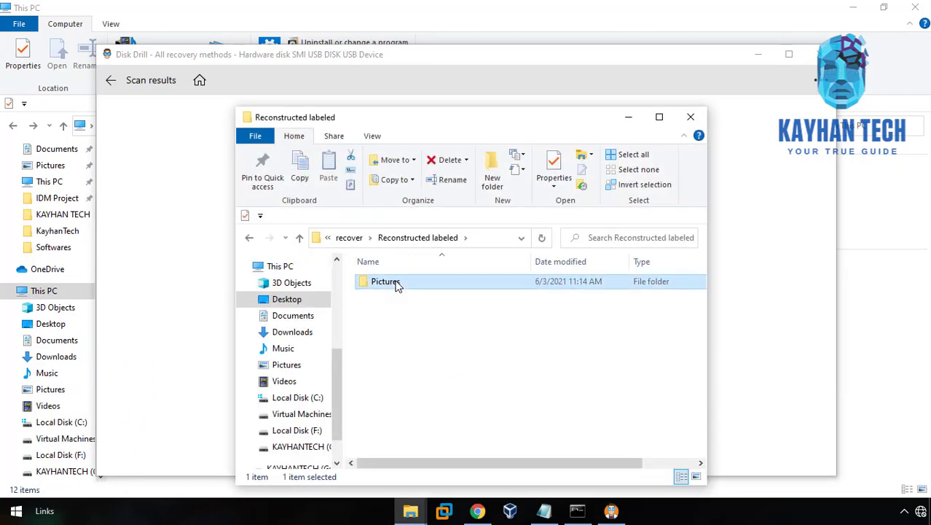
{"action": "double_click", "coordinate": [397, 283]}
{"action": "key", "text": "Down"}
{"action": "key", "text": "Down"}
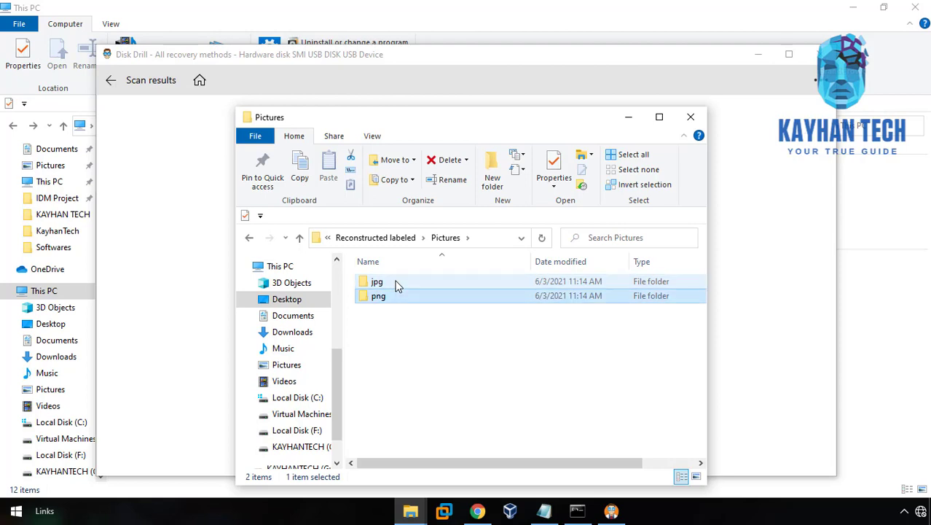
{"action": "key", "text": "Return"}
{"action": "key", "text": "Right"}
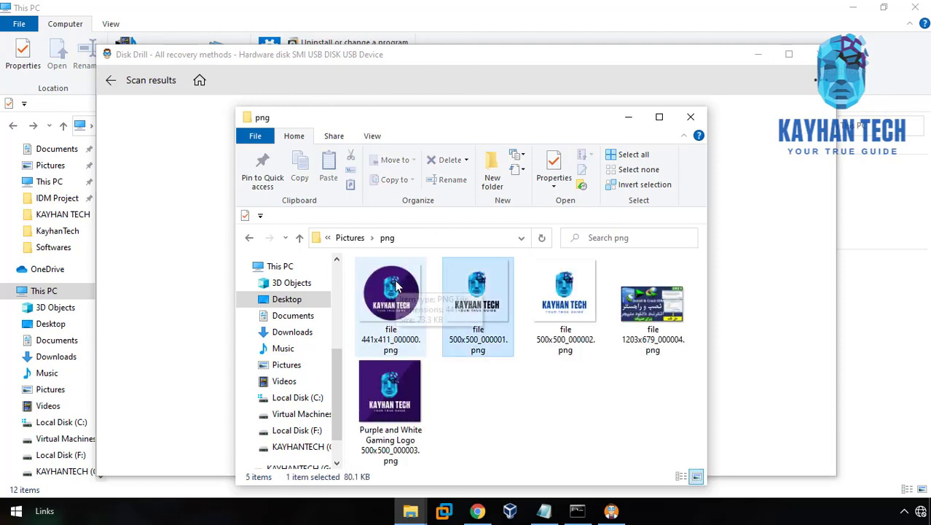
{"action": "key", "text": "Right"}
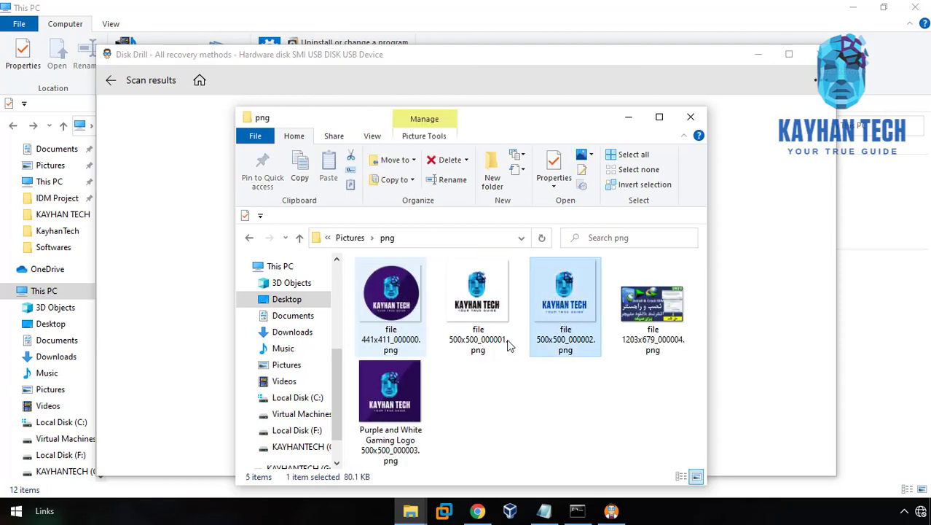
{"action": "left_click", "coordinate": [690, 118]}
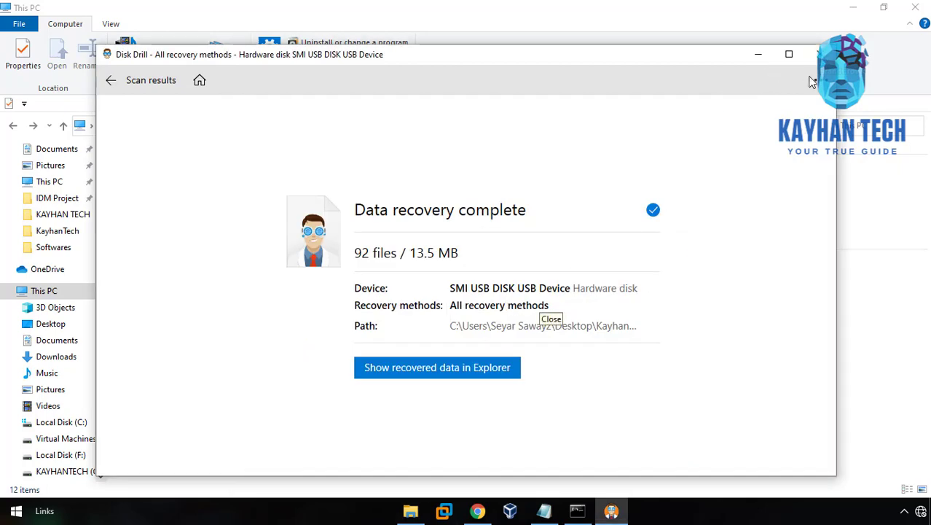
{"action": "left_click", "coordinate": [819, 54]}
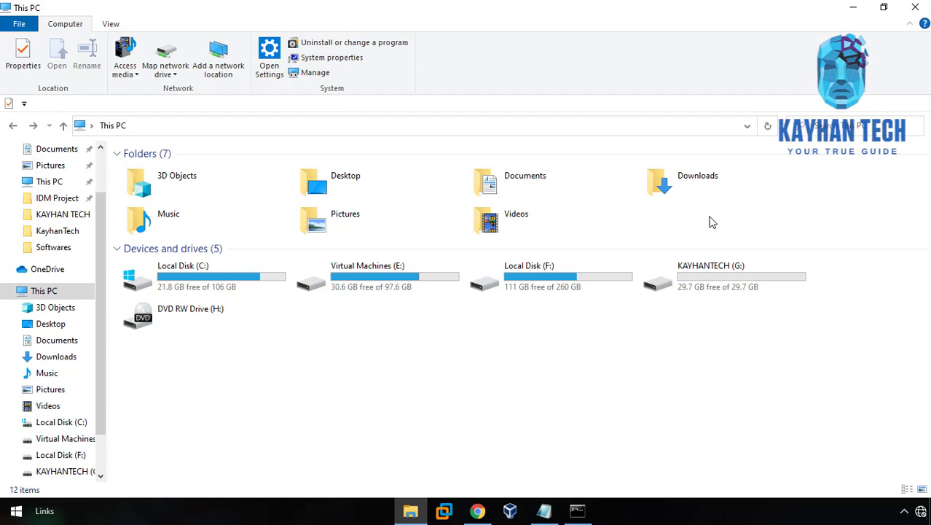
- Open the KAYHANTECH (G:) drive to check its contents, and return to This PC
{"action": "left_click", "coordinate": [701, 288]}
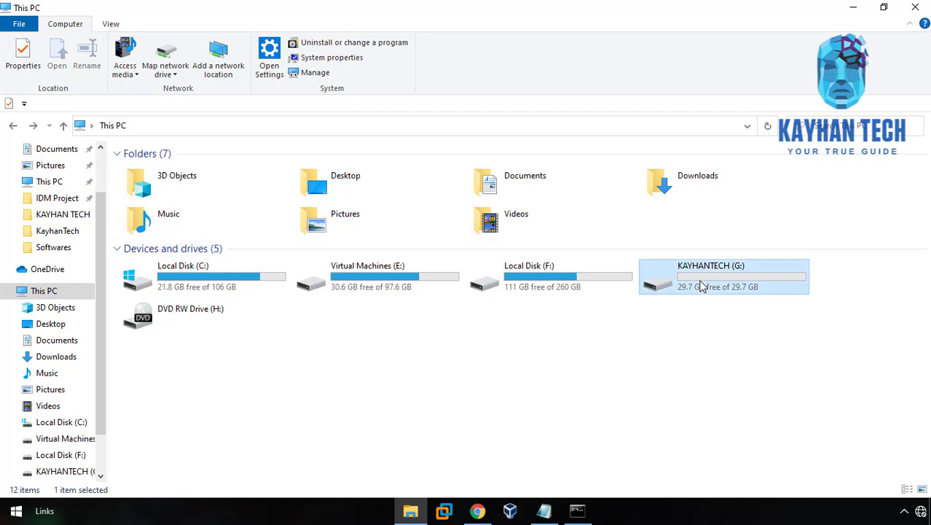
{"action": "double_click", "coordinate": [701, 287]}
{"action": "key", "text": "alt+Left"}
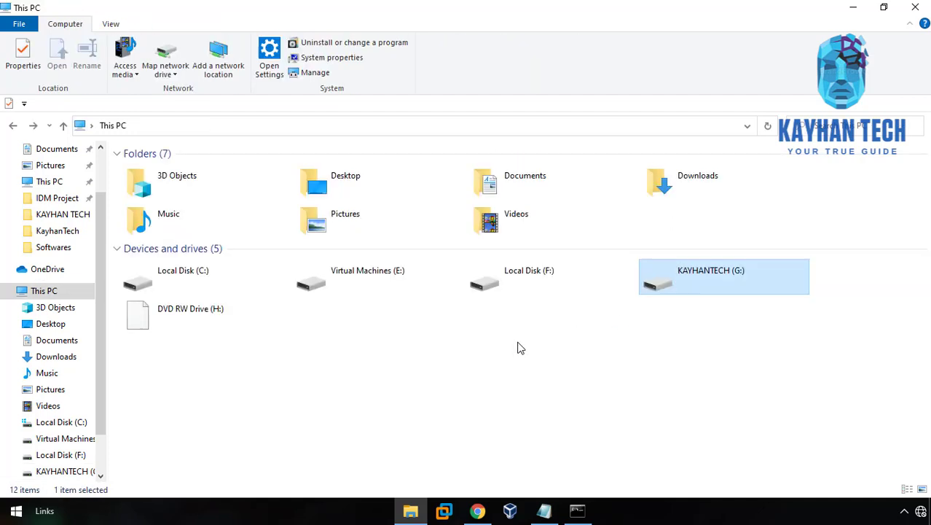
{"action": "left_click", "coordinate": [638, 435]}
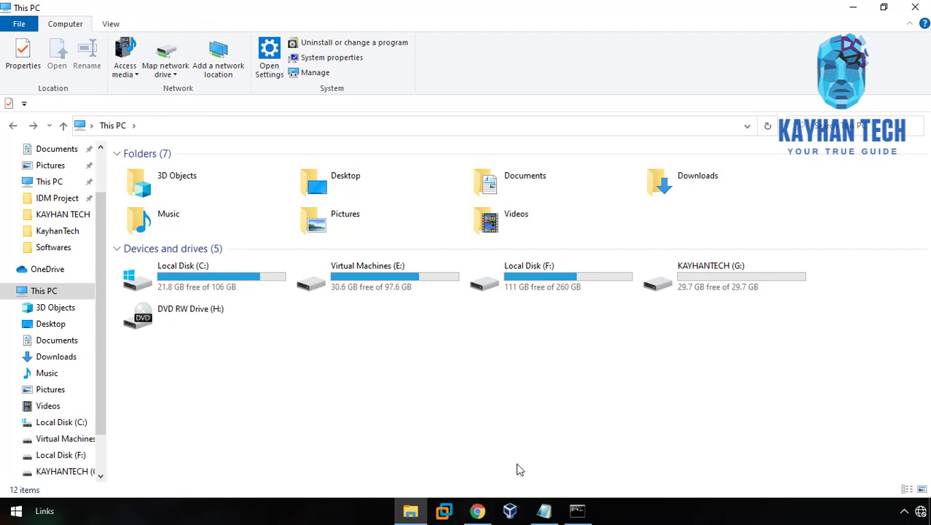
- Switch to Chrome and open the Recuva page at ccleaner.com/recuva
{"action": "left_click", "coordinate": [485, 512]}
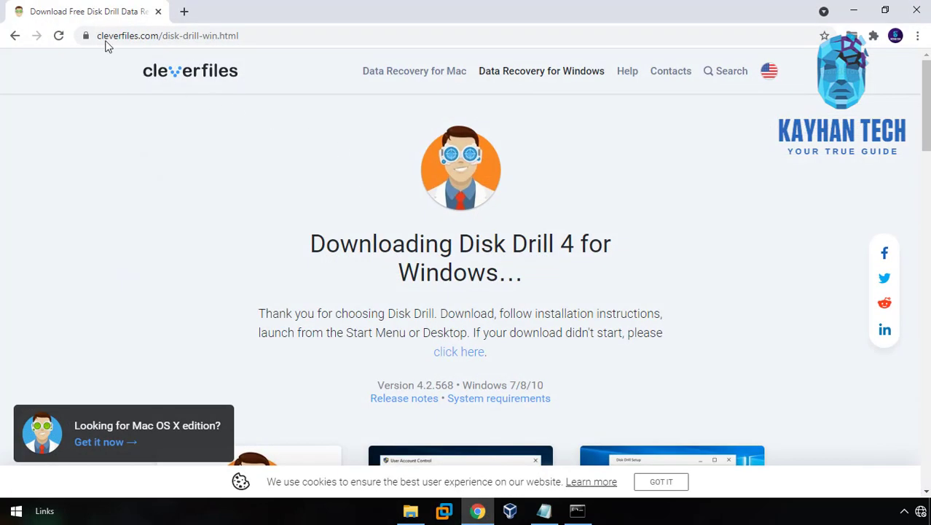
{"action": "left_click", "coordinate": [198, 36]}
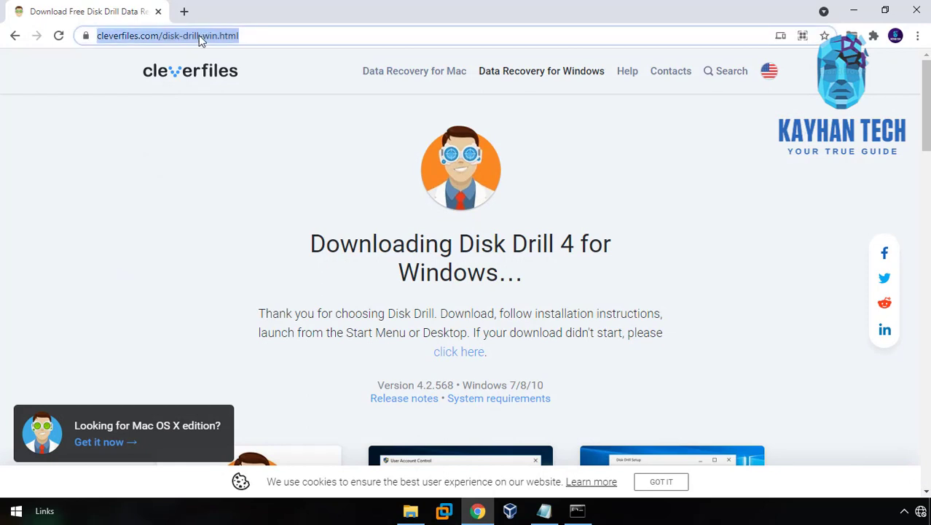
{"action": "type", "text": "ccleaner.com/recuva"}
{"action": "key", "text": "Return"}
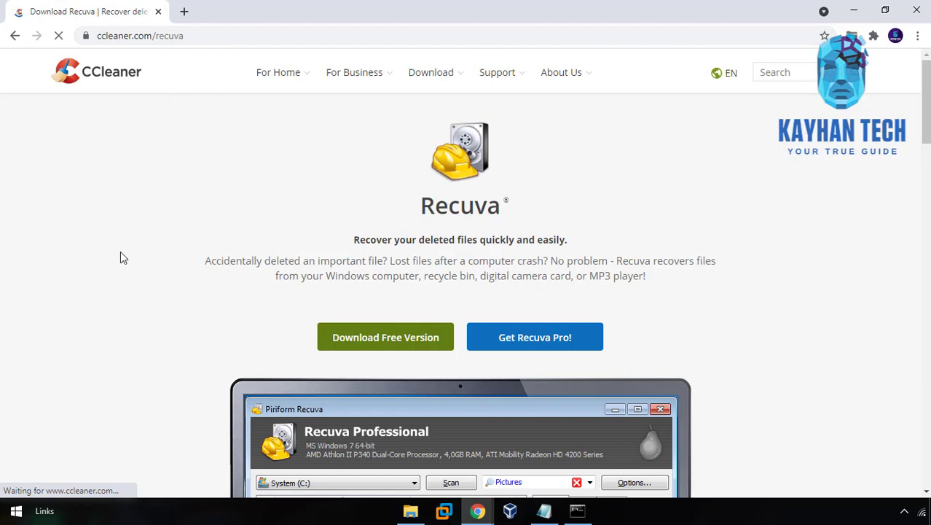
- Download the free version of Recuva, keeping the duplicate-link option that shows the download complete dialog if the existing file is complete
{"action": "scroll", "coordinate": [121, 253], "scroll_direction": "down", "scroll_amount": 2}
{"action": "scroll", "coordinate": [122, 258], "scroll_direction": "down", "scroll_amount": 2}
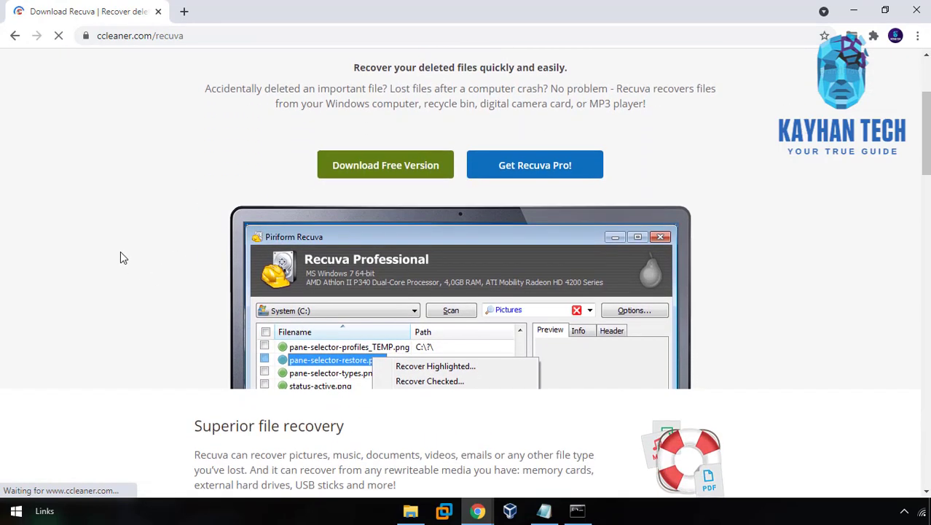
{"action": "left_click", "coordinate": [399, 155]}
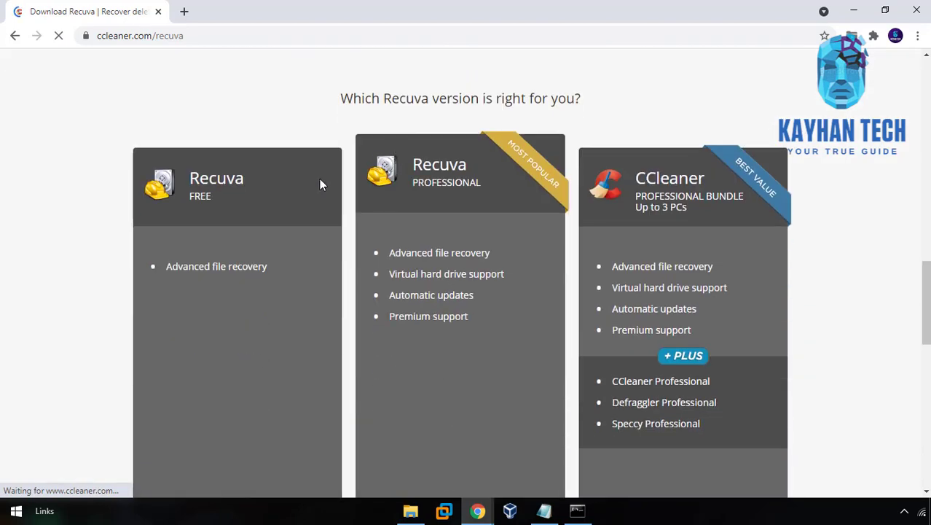
{"action": "scroll", "coordinate": [154, 247], "scroll_direction": "down", "scroll_amount": 1}
{"action": "scroll", "coordinate": [154, 248], "scroll_direction": "down", "scroll_amount": 1}
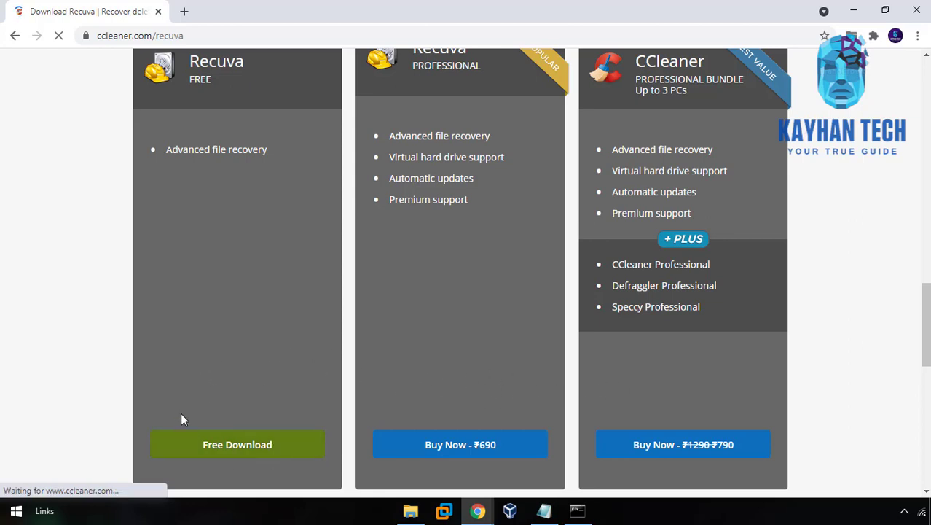
{"action": "left_click", "coordinate": [236, 441]}
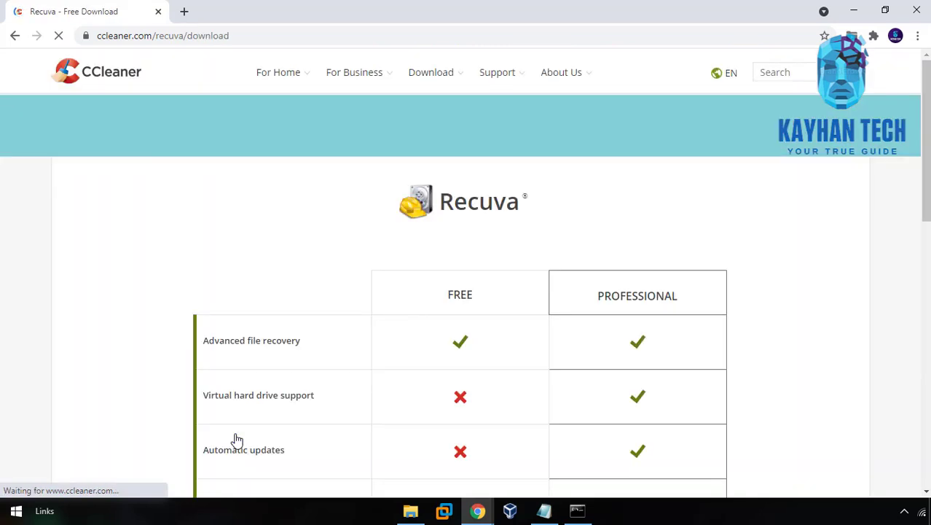
{"action": "scroll", "coordinate": [293, 281], "scroll_direction": "down", "scroll_amount": 3}
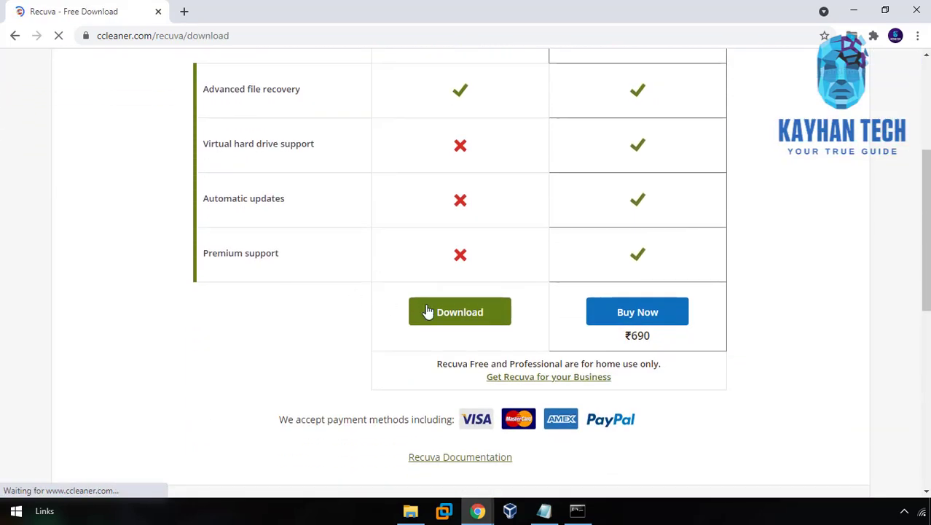
{"action": "left_click", "coordinate": [453, 314]}
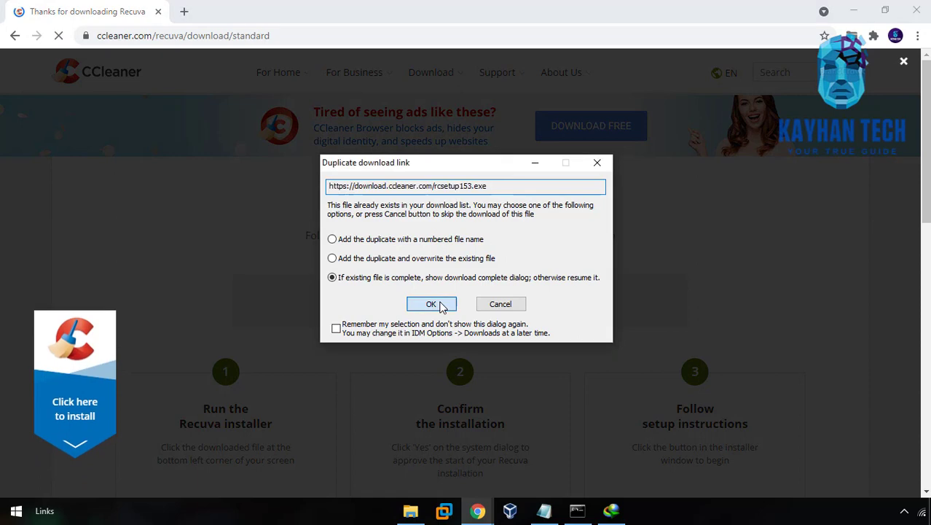
{"action": "left_click", "coordinate": [431, 304]}
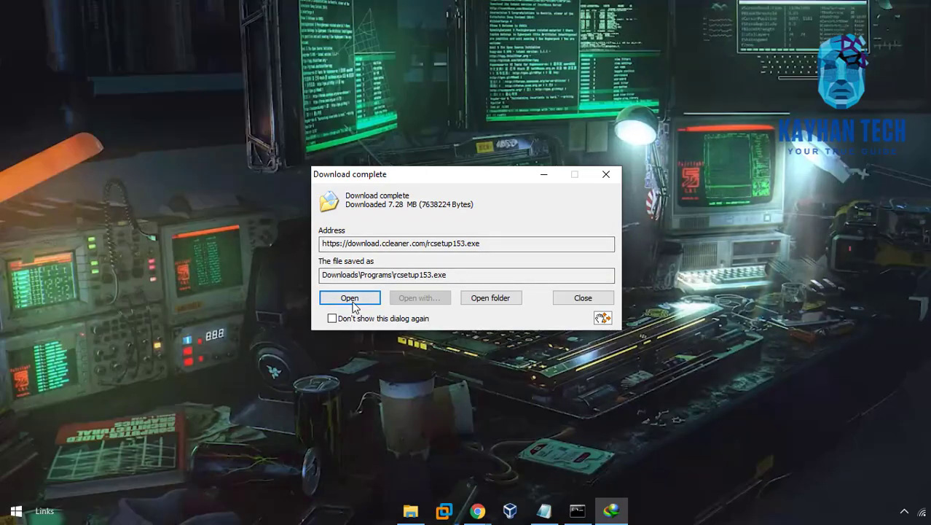
- Install Recuva v1.53 from the downloaded rcsetup153.exe, launch it, and close the release notes browser window
{"action": "left_click", "coordinate": [350, 299]}
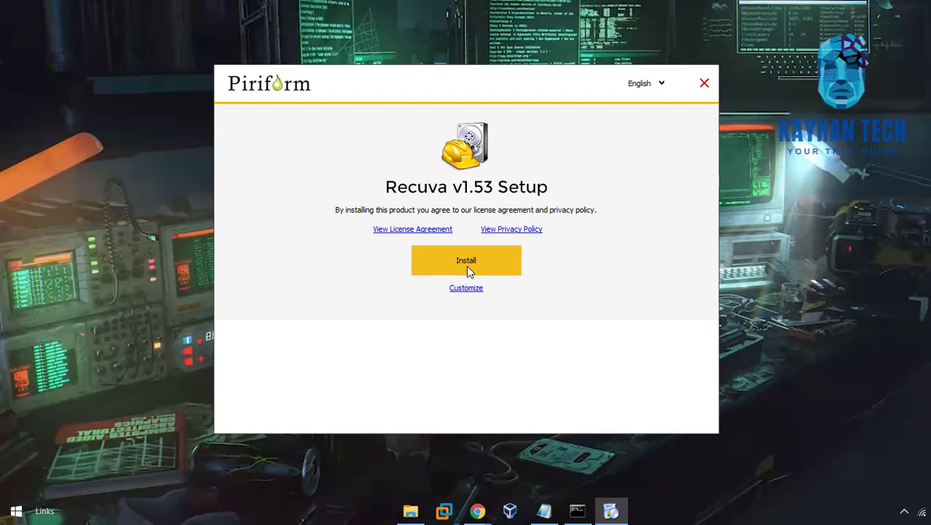
{"action": "left_click", "coordinate": [468, 269]}
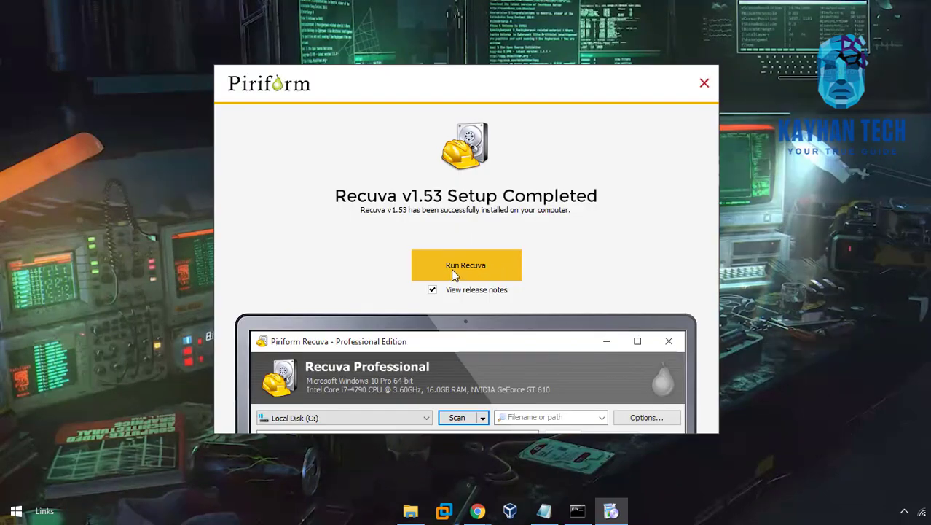
{"action": "left_click", "coordinate": [453, 270]}
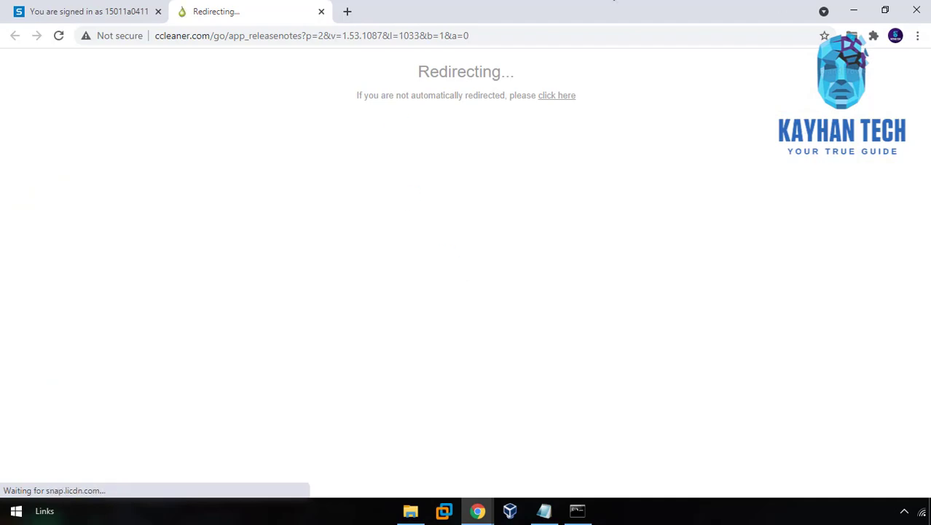
{"action": "left_click", "coordinate": [917, 10]}
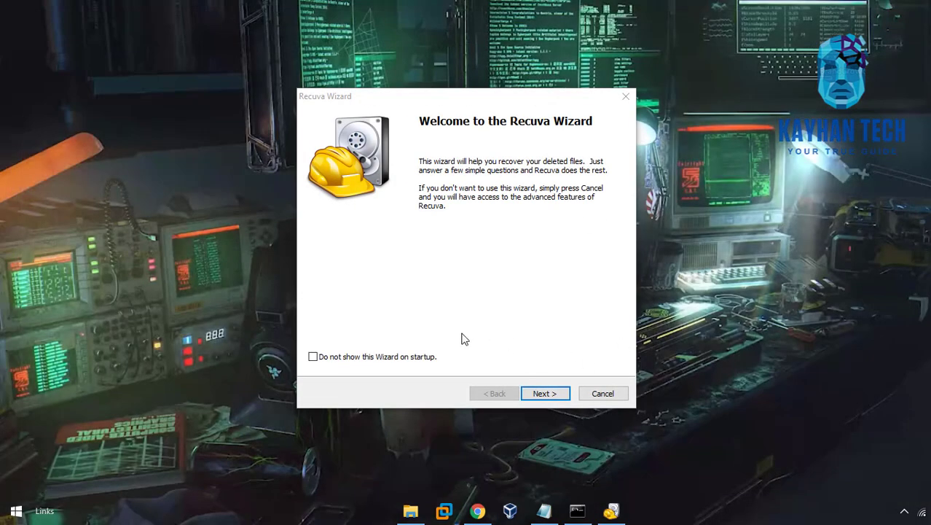
- Choose Pictures as the file type to recover in the Recuva Wizard and continue to the file location
{"action": "left_click", "coordinate": [530, 394]}
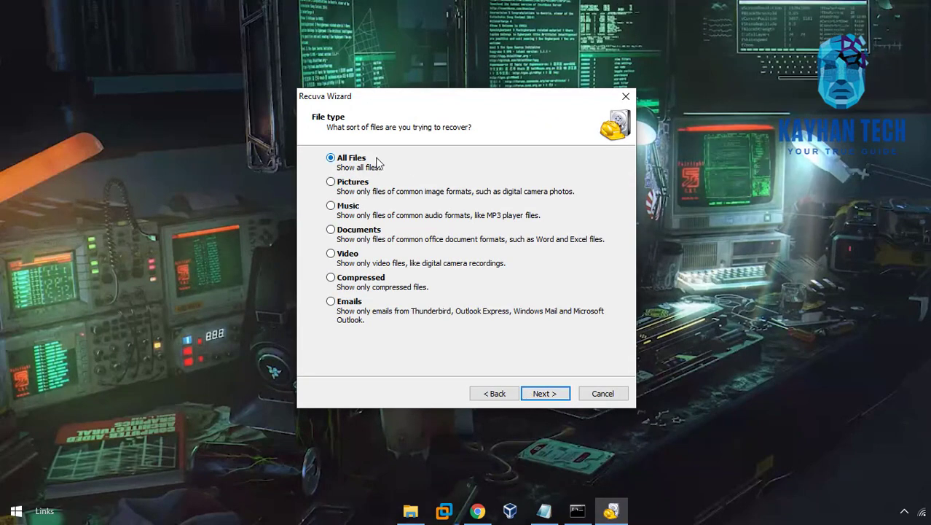
{"action": "left_click", "coordinate": [346, 188]}
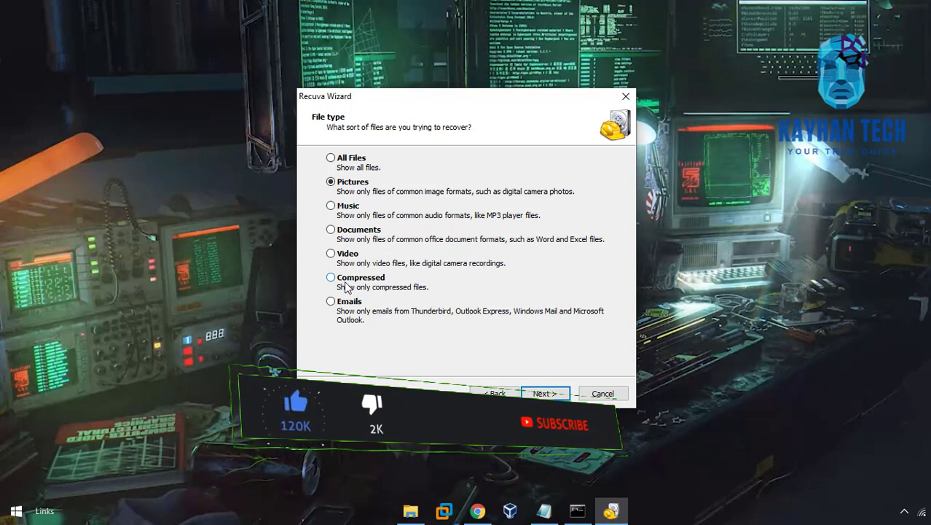
{"action": "left_click", "coordinate": [352, 161]}
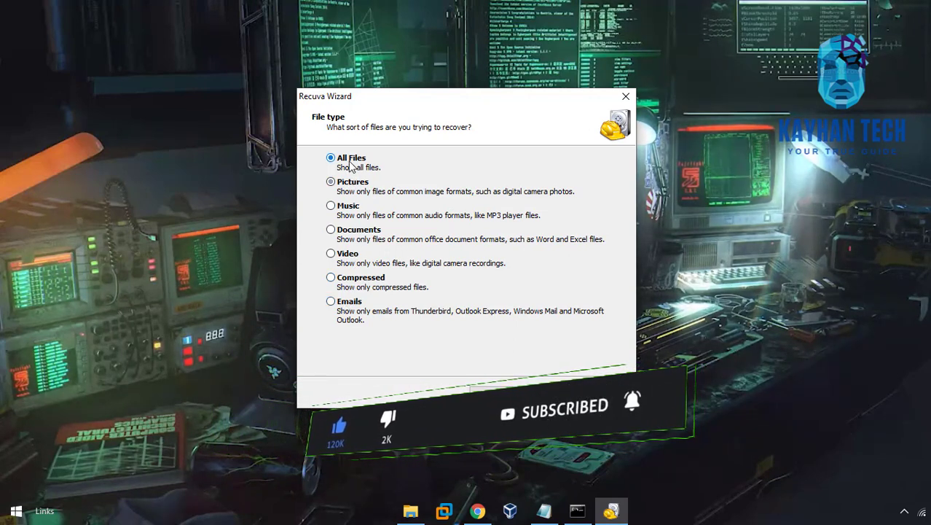
{"action": "left_click", "coordinate": [344, 186]}
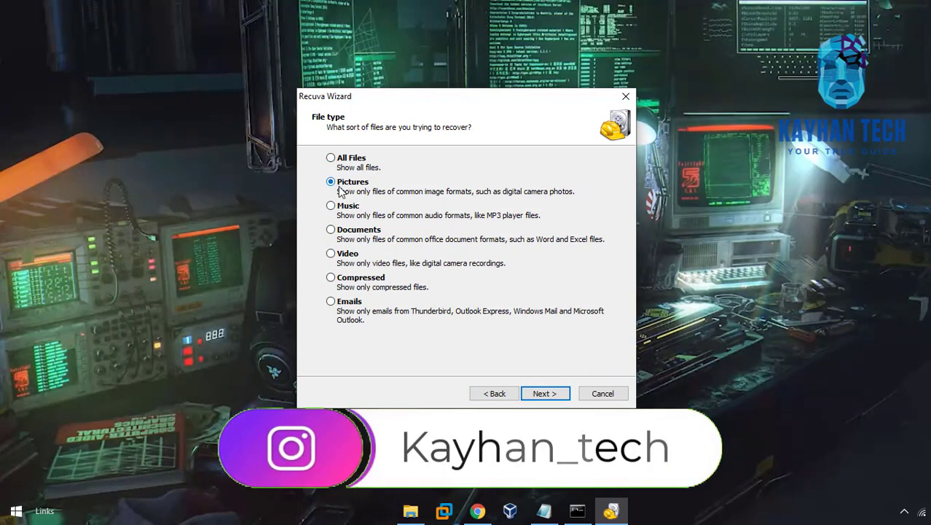
{"action": "left_click", "coordinate": [540, 395]}
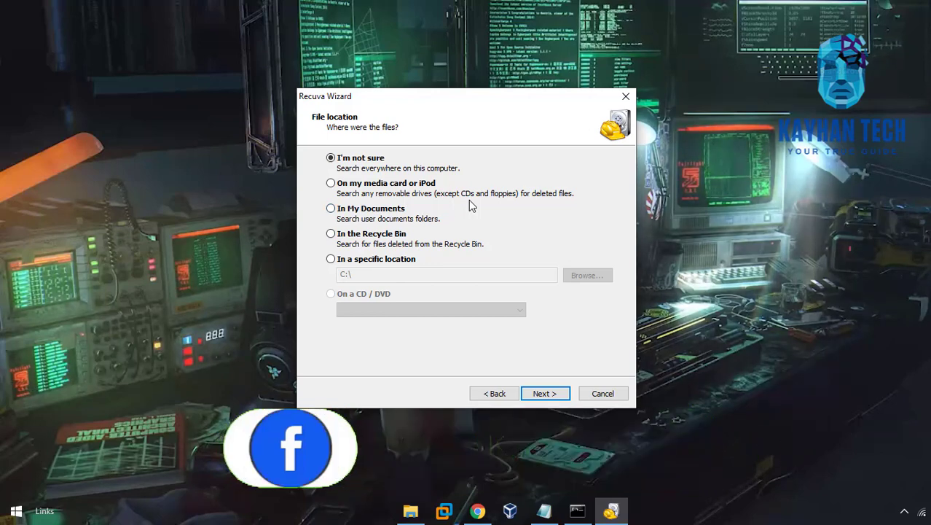
{"action": "left_click", "coordinate": [353, 188]}
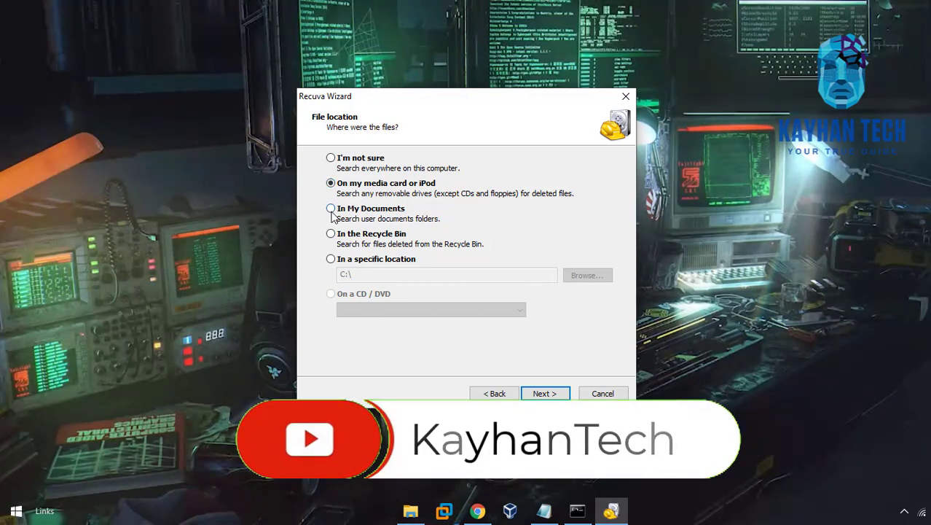
{"action": "left_click", "coordinate": [332, 210]}
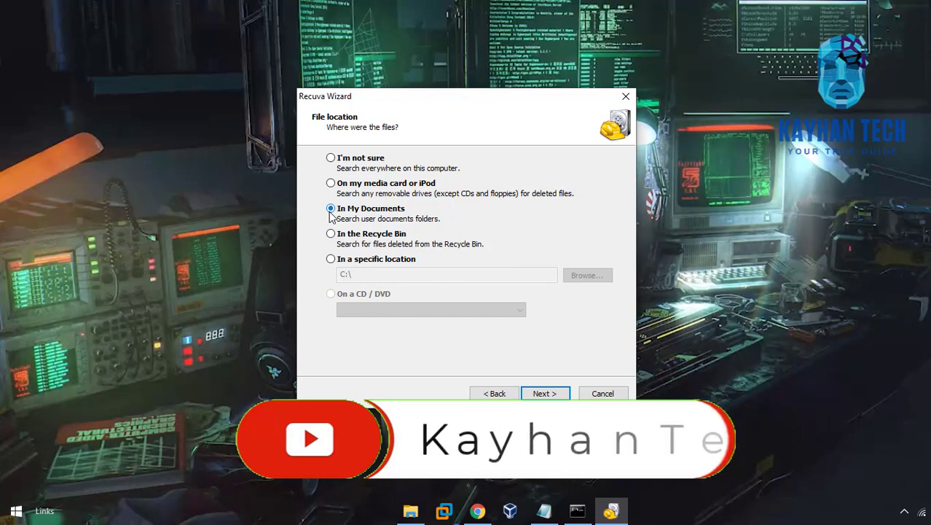
{"action": "left_click", "coordinate": [332, 234]}
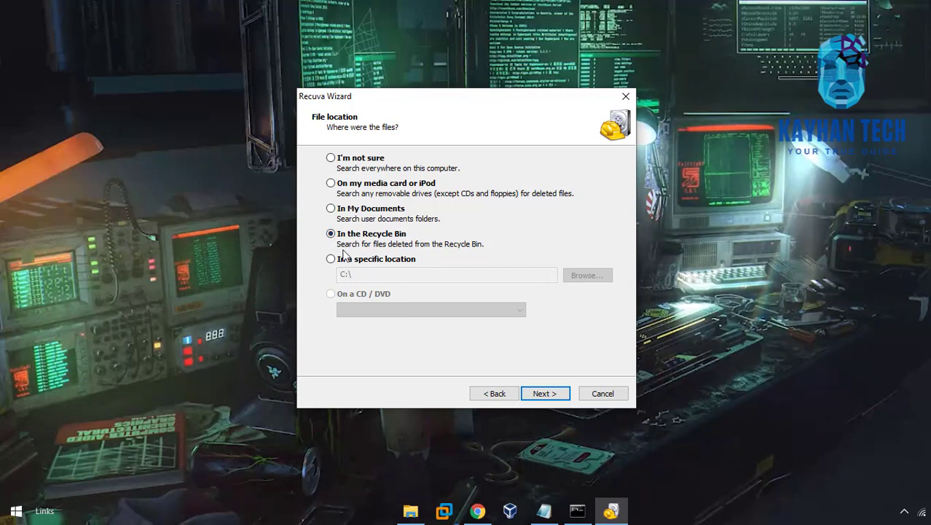
- Set the file location to a specific location, the KAYHANTECH (G:) drive
{"action": "left_click", "coordinate": [330, 260]}
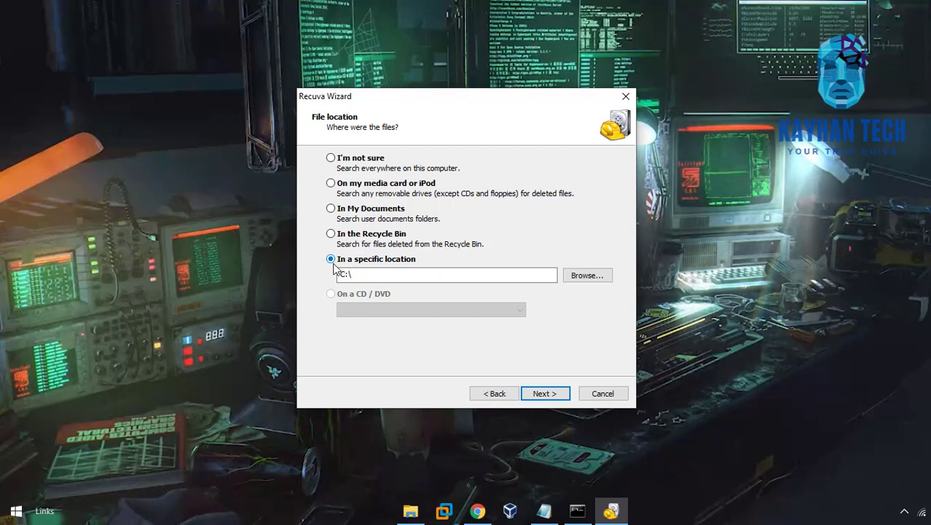
{"action": "left_click", "coordinate": [583, 277]}
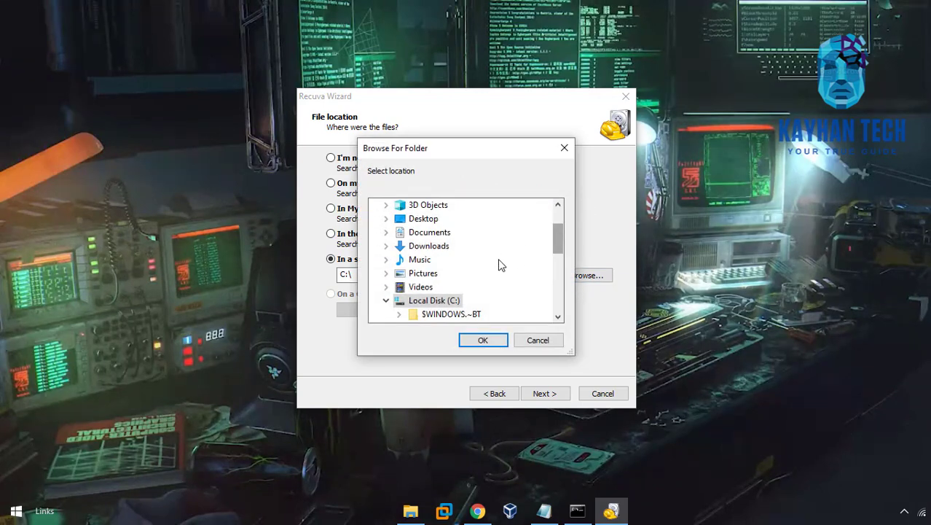
{"action": "left_click", "coordinate": [386, 301]}
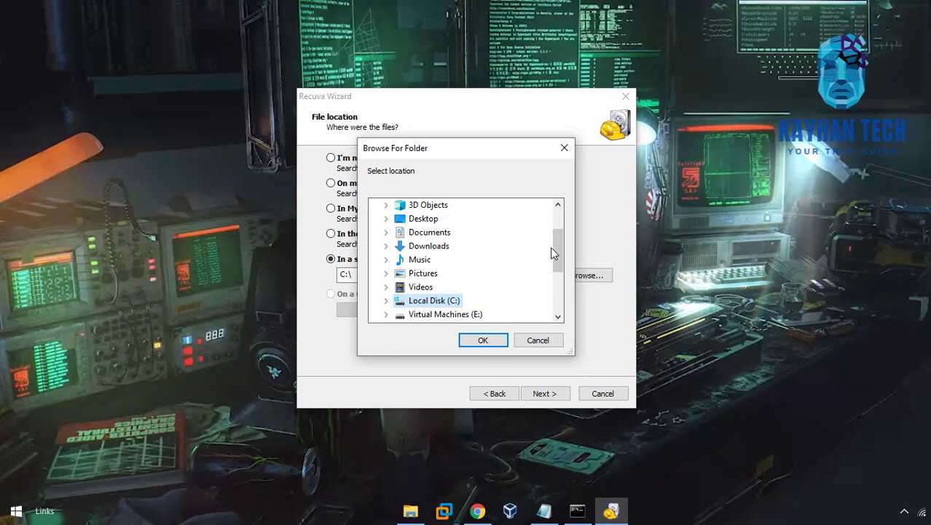
{"action": "left_click_drag", "start_coordinate": [556, 252], "coordinate": [559, 279]}
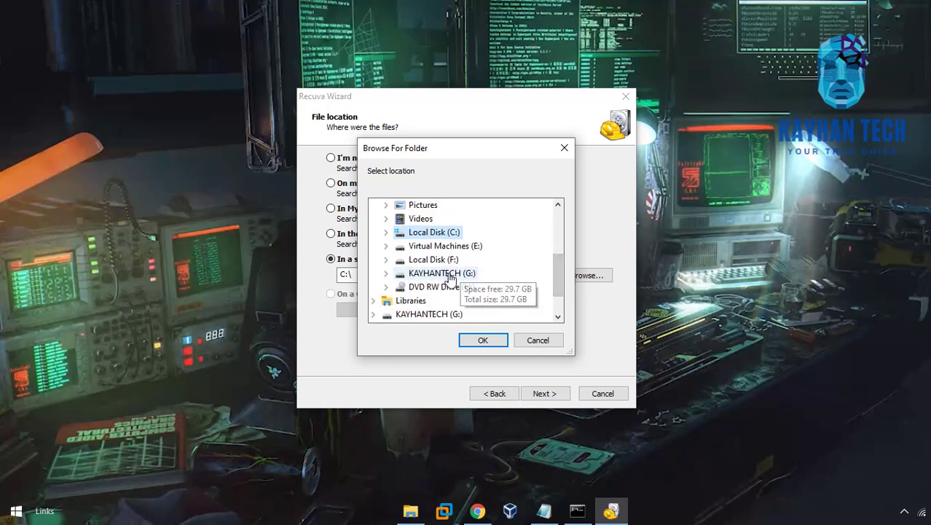
{"action": "left_click", "coordinate": [474, 272]}
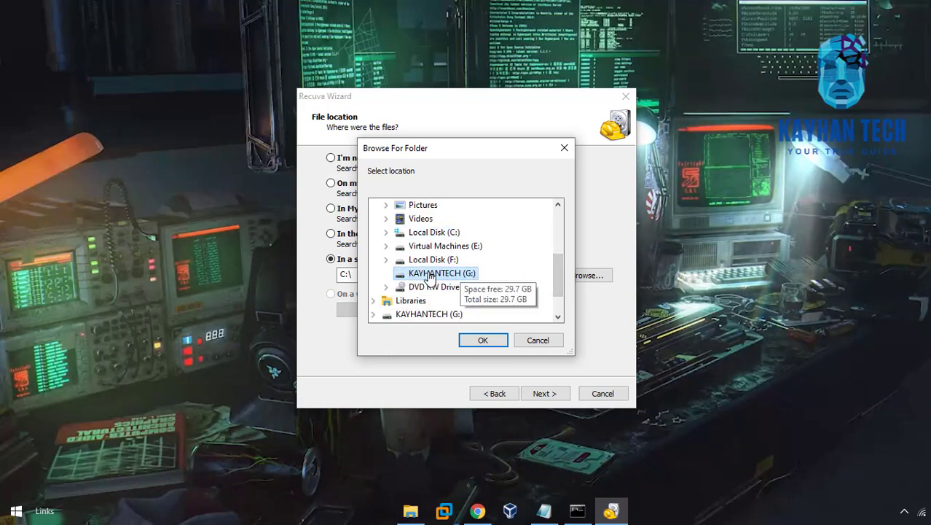
{"action": "left_click", "coordinate": [483, 340]}
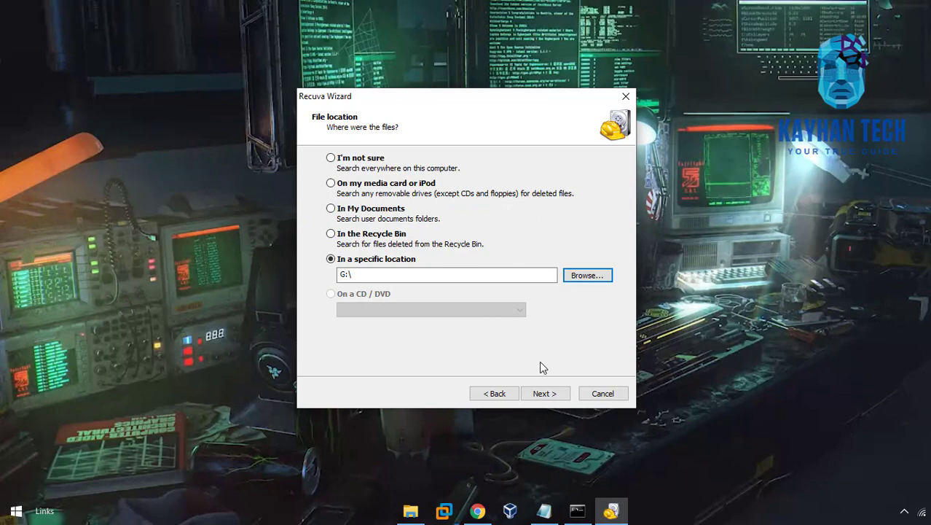
- Switch to File Explorer, check the contents of the KAYHANTECH (G:) drive, and close the window
{"action": "left_click", "coordinate": [413, 512]}
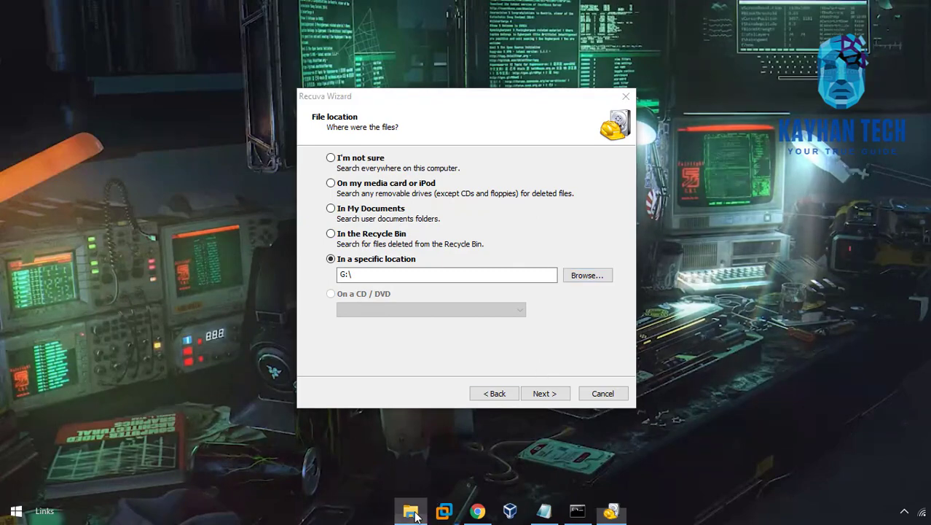
{"action": "double_click", "coordinate": [731, 282]}
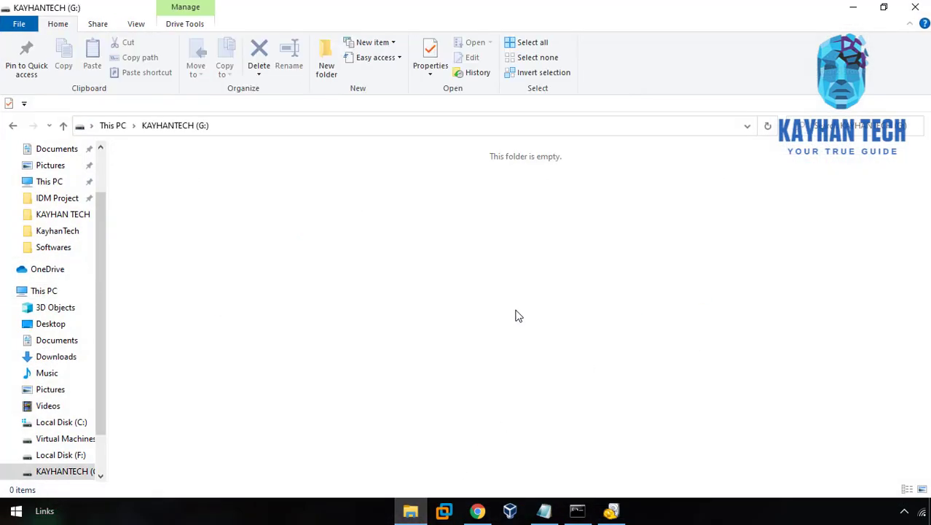
{"action": "left_click", "coordinate": [136, 23]}
{"action": "left_click", "coordinate": [915, 7]}
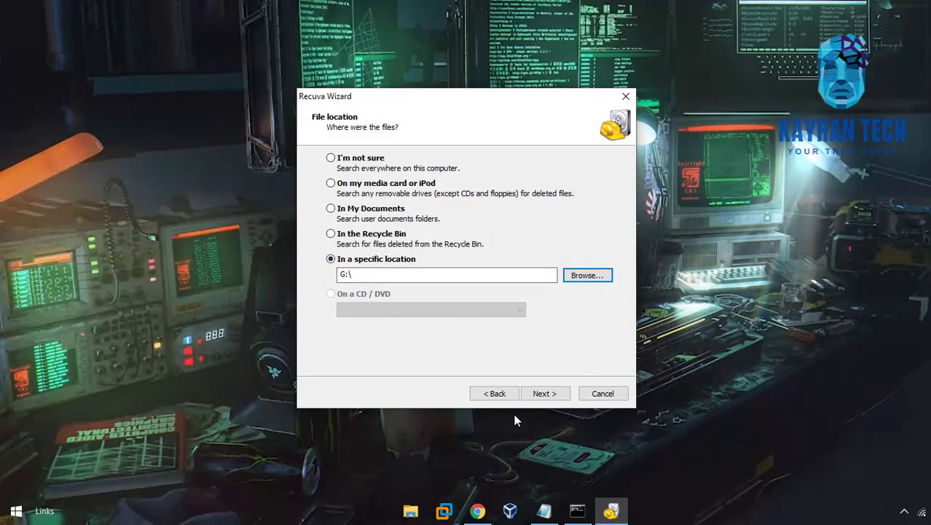
- Run the search of G:\ with Deep Scan enabled, and stop the scan early to list the files found so far
{"action": "left_click", "coordinate": [542, 398]}
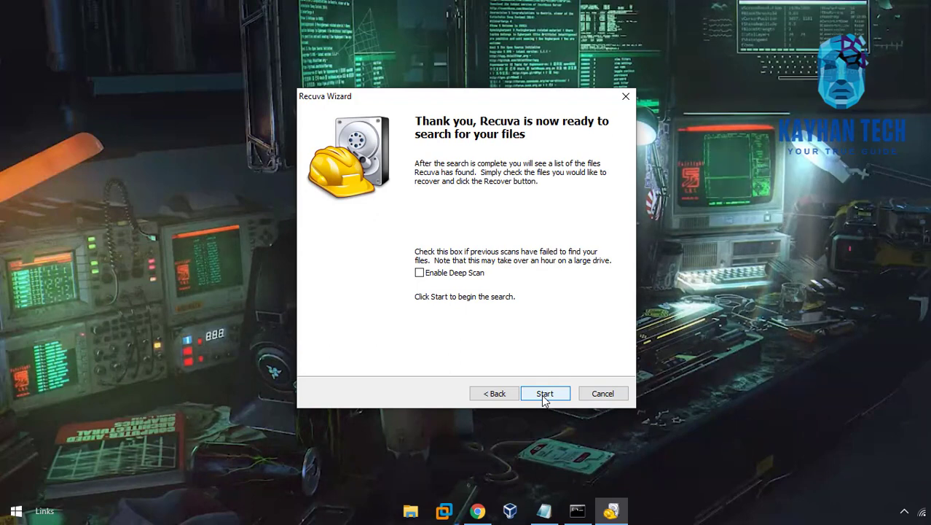
{"action": "left_click", "coordinate": [419, 273]}
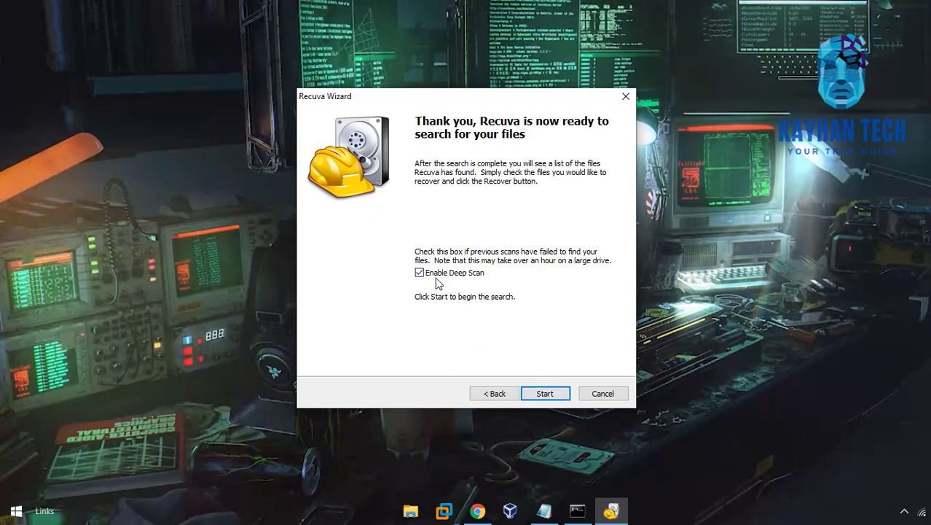
{"action": "left_click", "coordinate": [545, 394]}
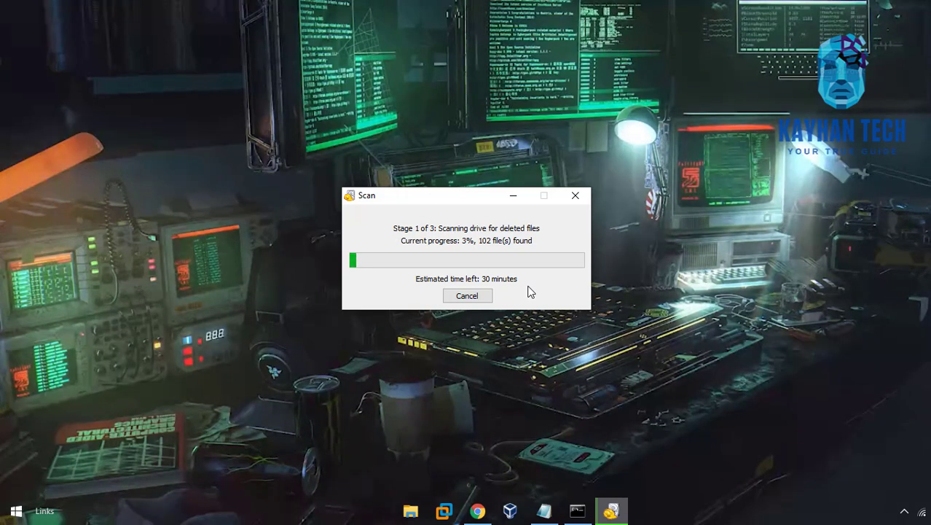
{"action": "left_click", "coordinate": [473, 295]}
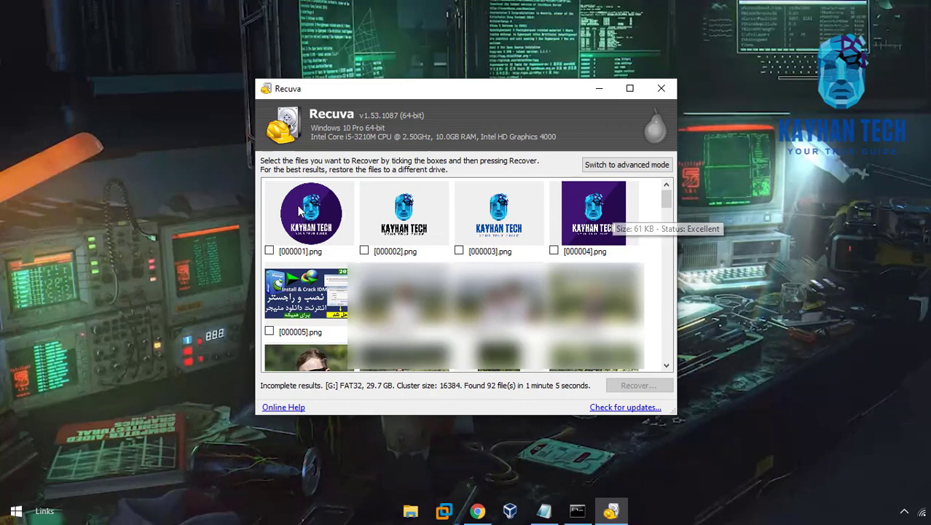
- Mark the four logo images [000001].png through [000004].png for recovery
{"action": "left_click", "coordinate": [272, 253]}
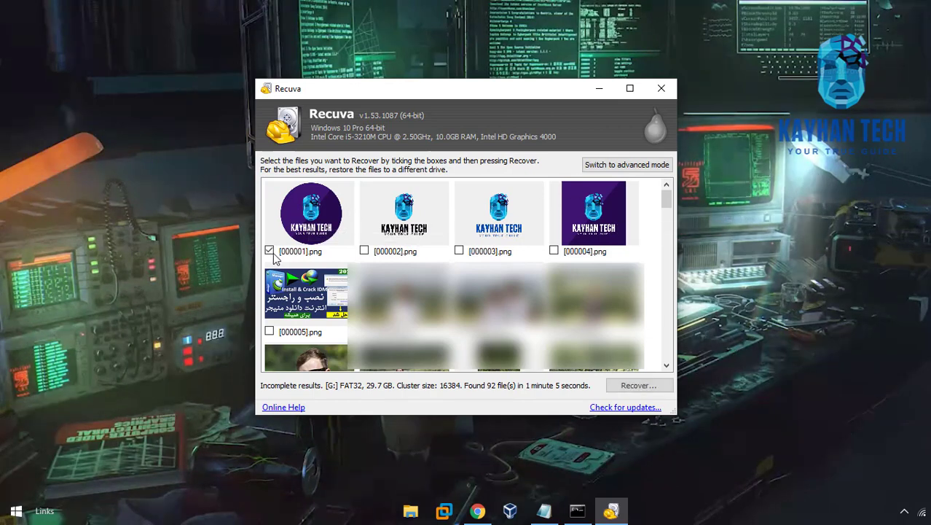
{"action": "left_click", "coordinate": [371, 252]}
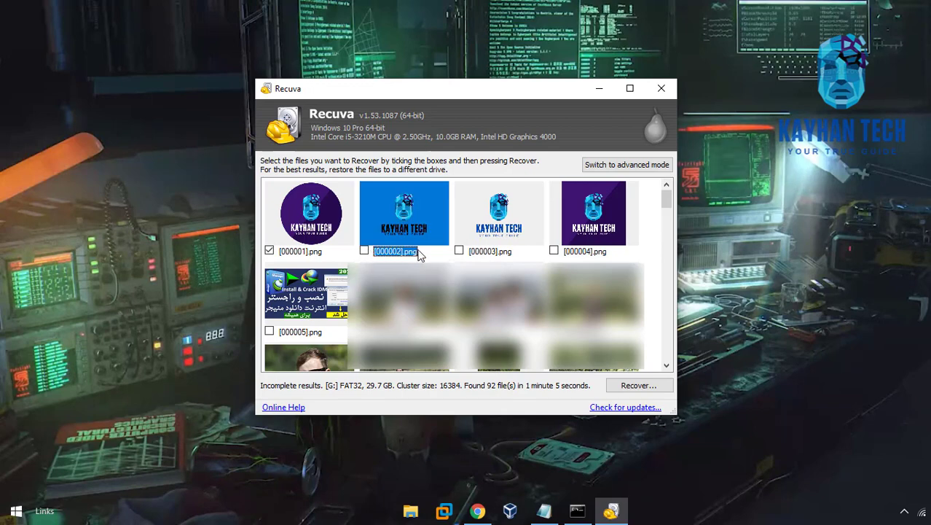
{"action": "left_click", "coordinate": [460, 257]}
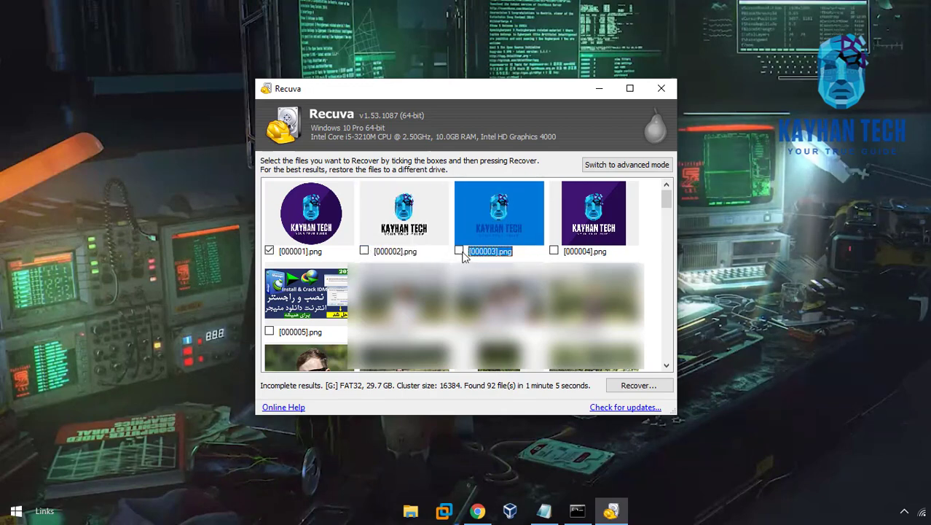
{"action": "left_click", "coordinate": [364, 252]}
{"action": "left_click", "coordinate": [364, 251]}
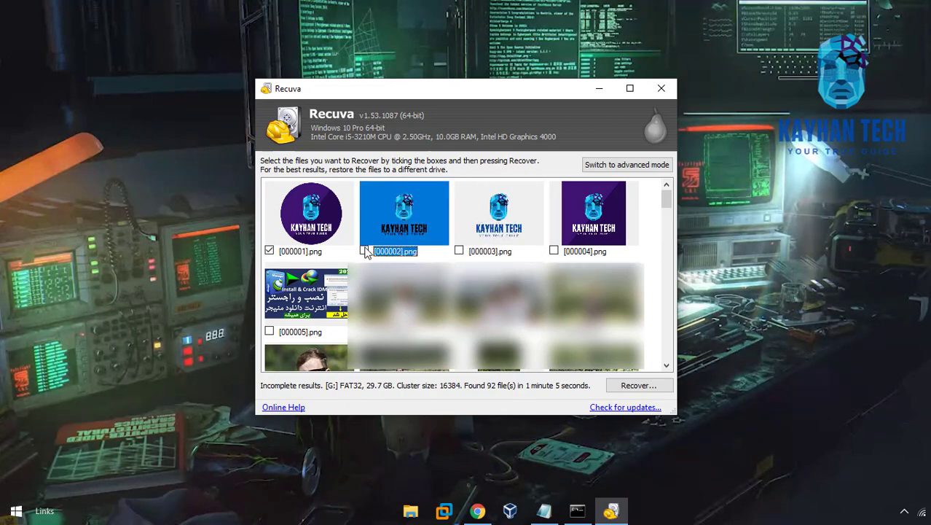
{"action": "left_click", "coordinate": [459, 252]}
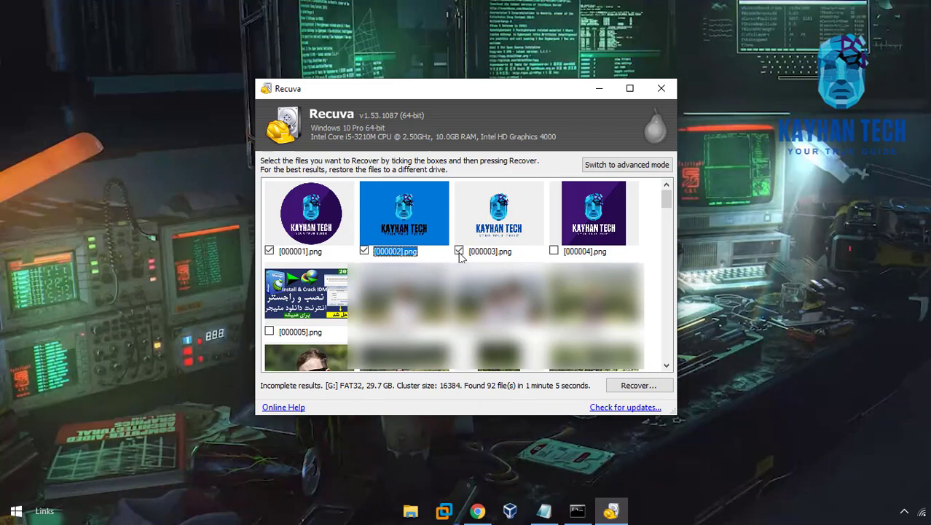
{"action": "left_click", "coordinate": [554, 251]}
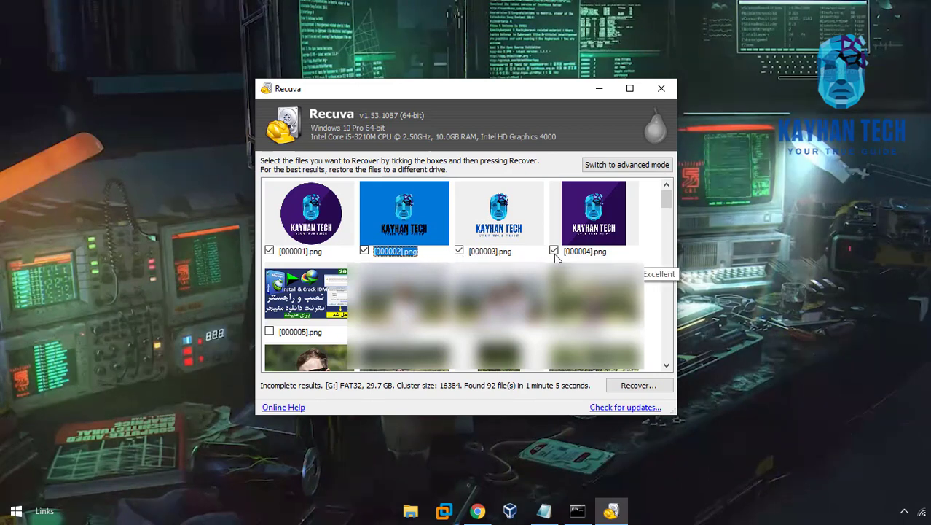
- Recover the marked files to the KayhanTech folder on the Desktop and dismiss the completion report
{"action": "left_click", "coordinate": [625, 386]}
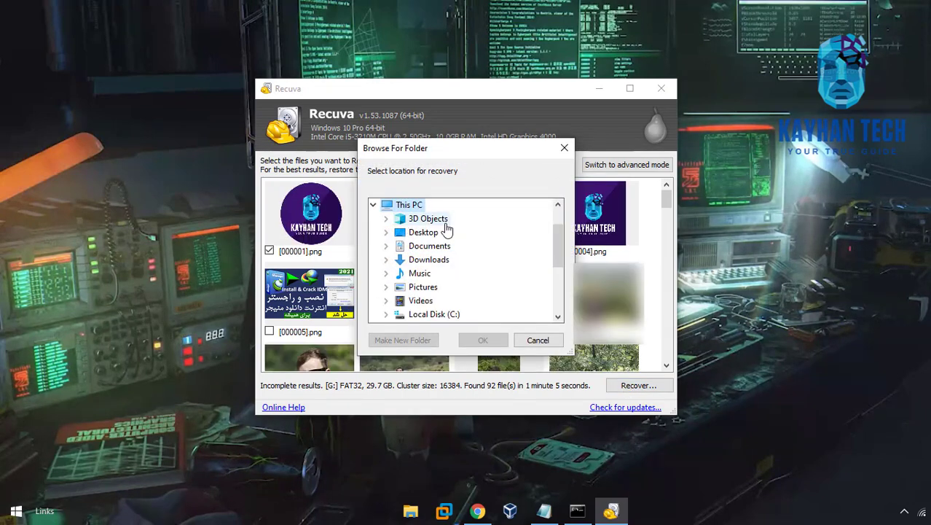
{"action": "left_click", "coordinate": [418, 235]}
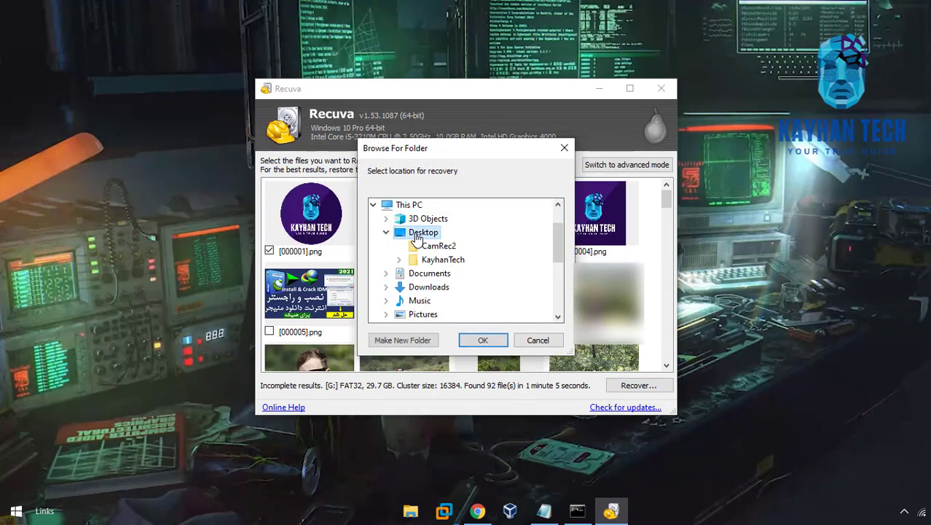
{"action": "left_click", "coordinate": [444, 260]}
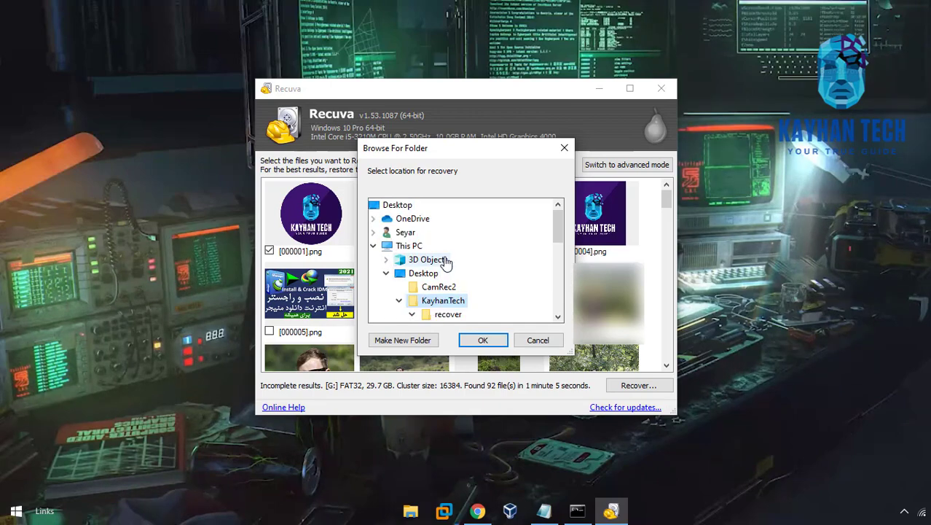
{"action": "left_click", "coordinate": [483, 341]}
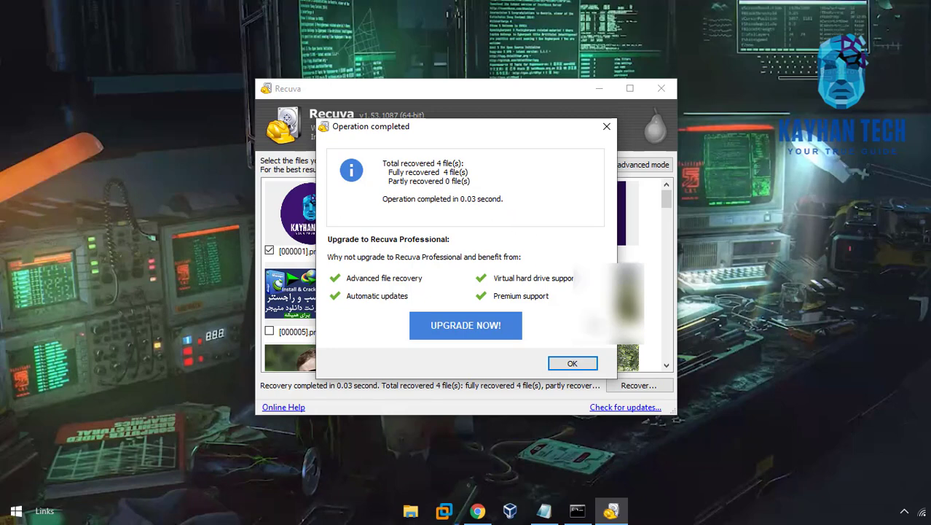
{"action": "left_click", "coordinate": [573, 365]}
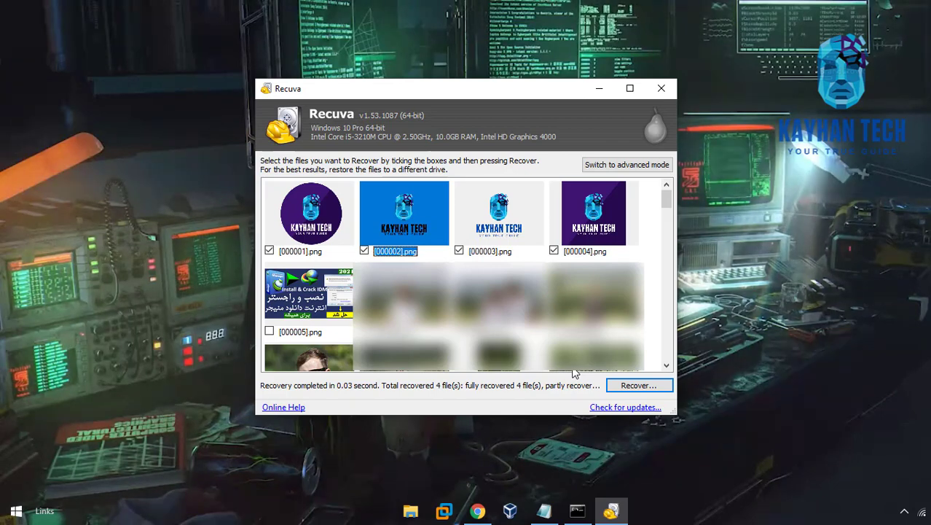
- Switch to File Explorer, check the recovered images in the Desktop's KayhanTech folder, and close both File Explorer and Recuva
{"action": "left_click", "coordinate": [408, 510]}
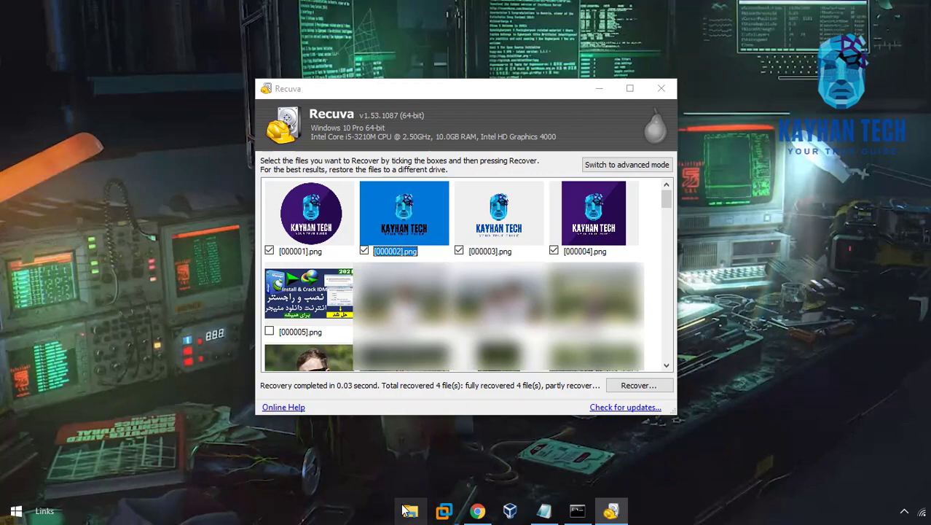
{"action": "left_click", "coordinate": [409, 510]}
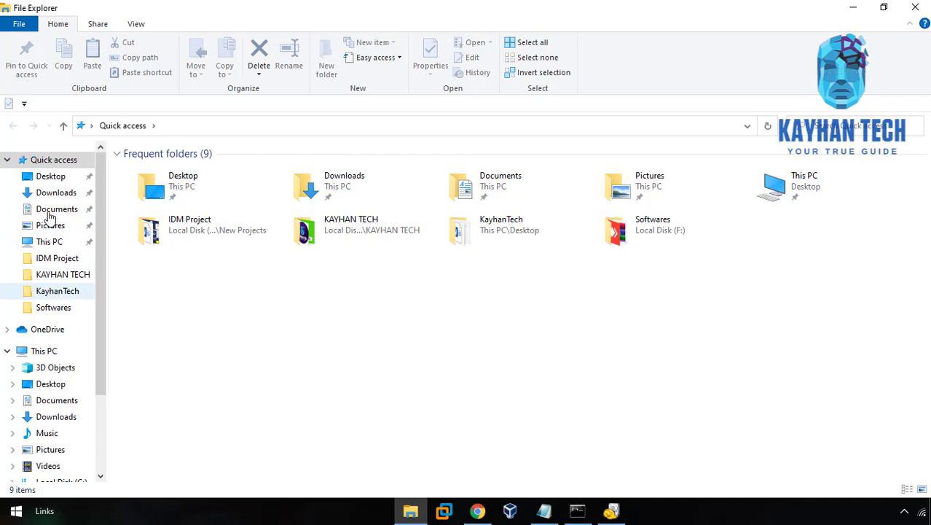
{"action": "left_click", "coordinate": [45, 177]}
{"action": "double_click", "coordinate": [219, 186]}
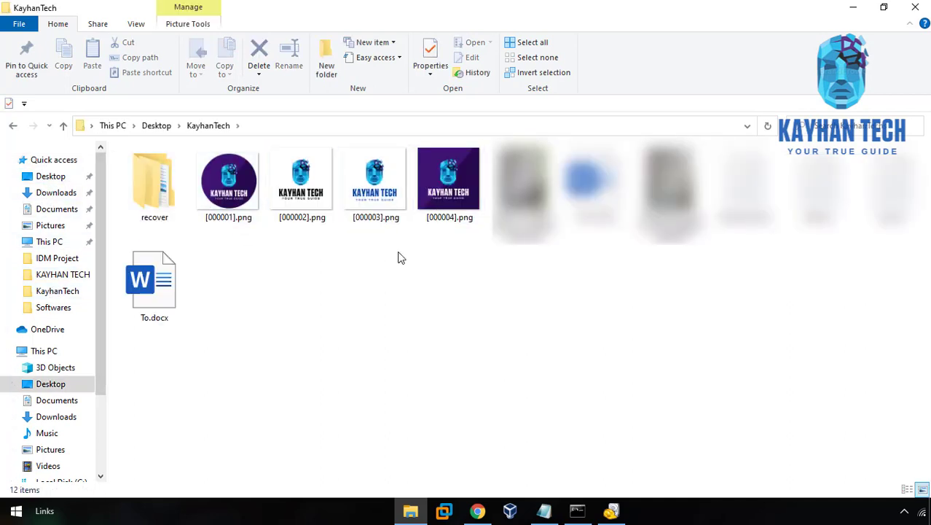
{"action": "left_click_drag", "start_coordinate": [355, 237], "coordinate": [193, 148]}
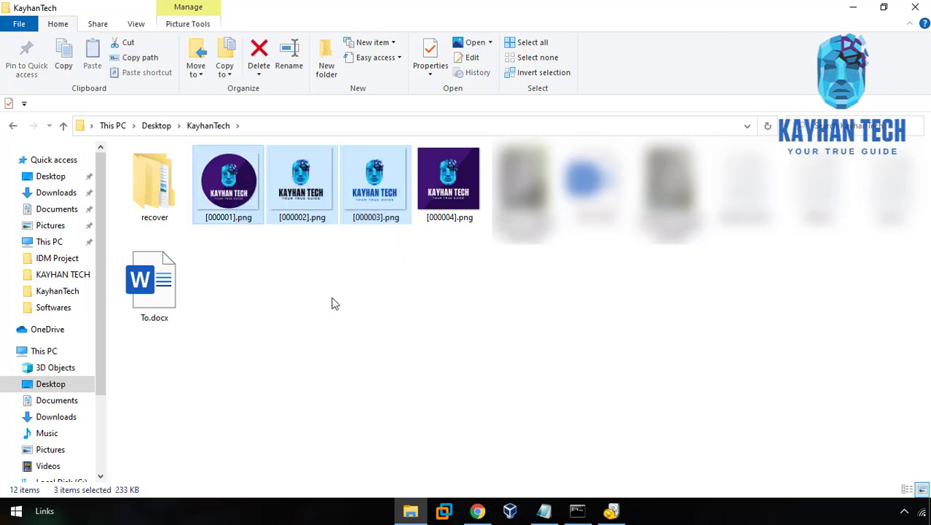
{"action": "key", "text": "Escape"}
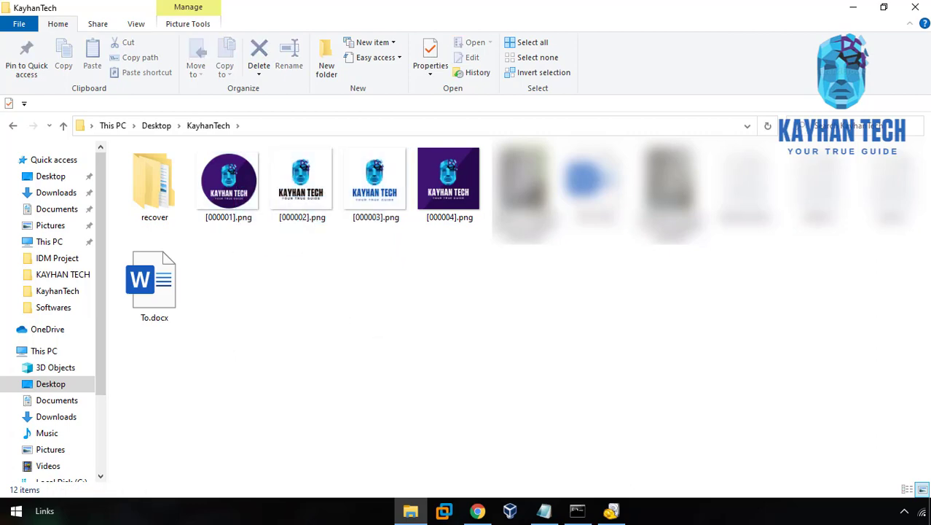
{"action": "left_click", "coordinate": [917, 7]}
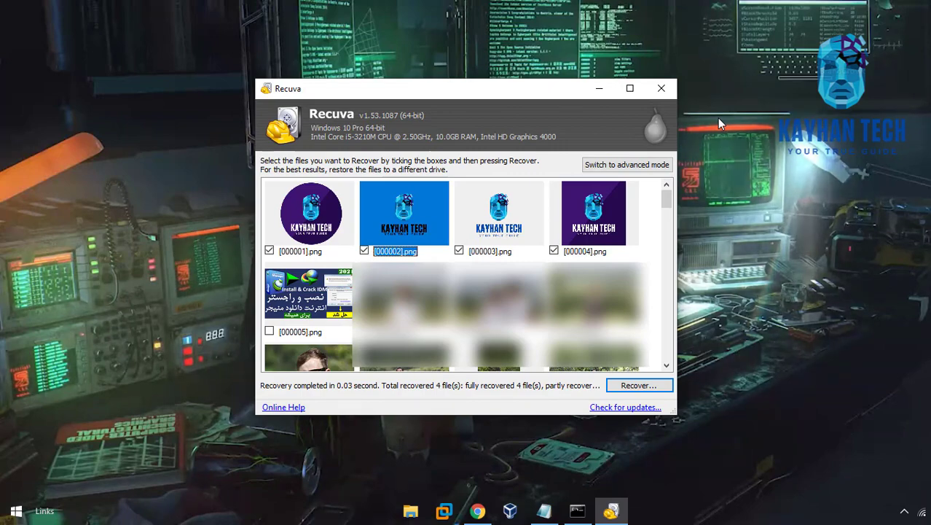
{"action": "left_click", "coordinate": [661, 88]}
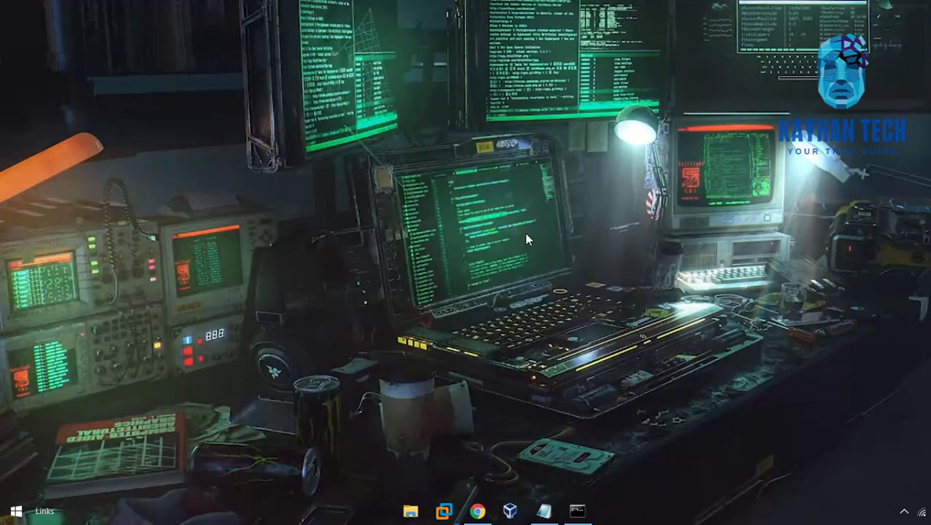